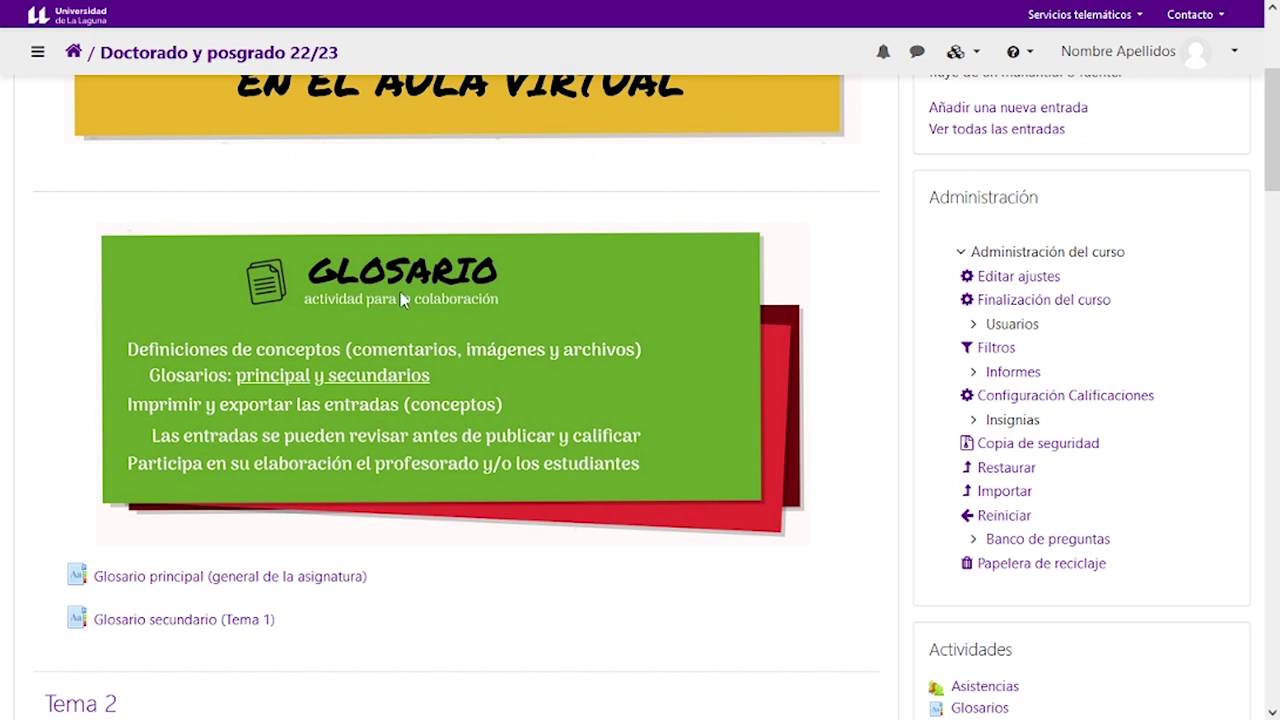
- Turn on course editing and add a Glosario activity to the glossary section above Tema 2
{"action": "scroll", "coordinate": [577, 322], "scroll_direction": "up", "scroll_amount": 3}
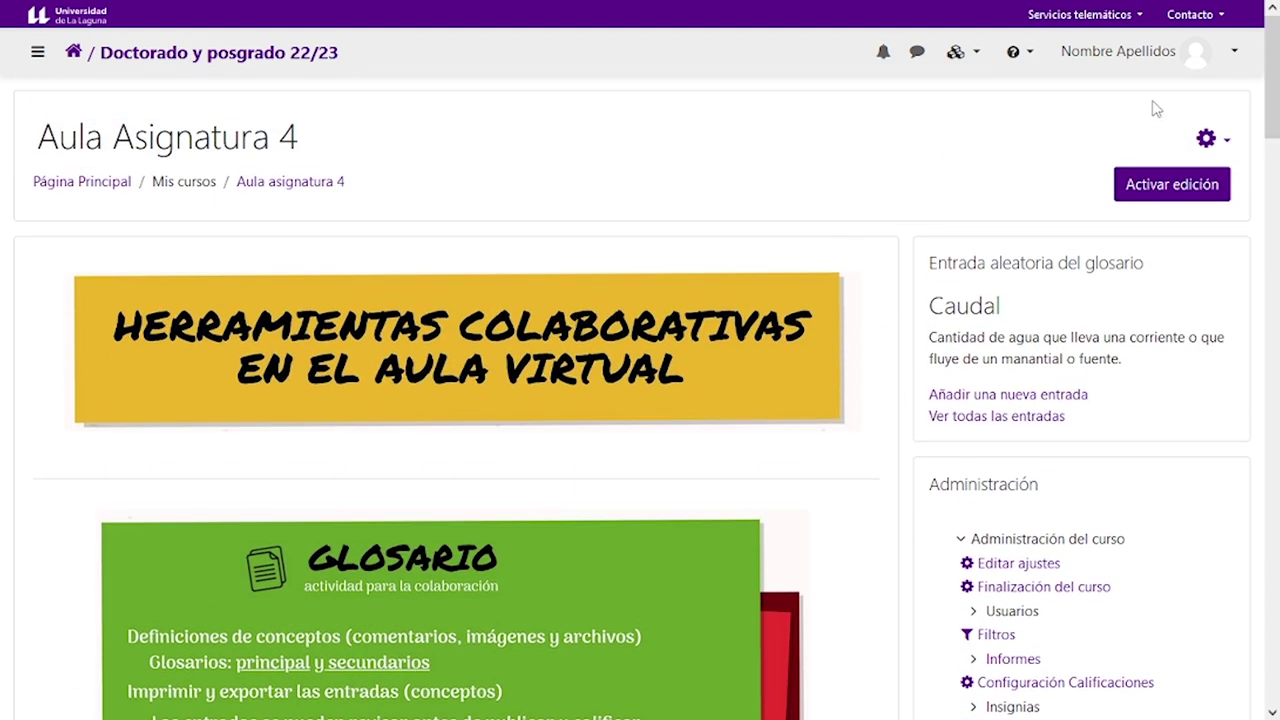
{"action": "left_click", "coordinate": [1143, 193]}
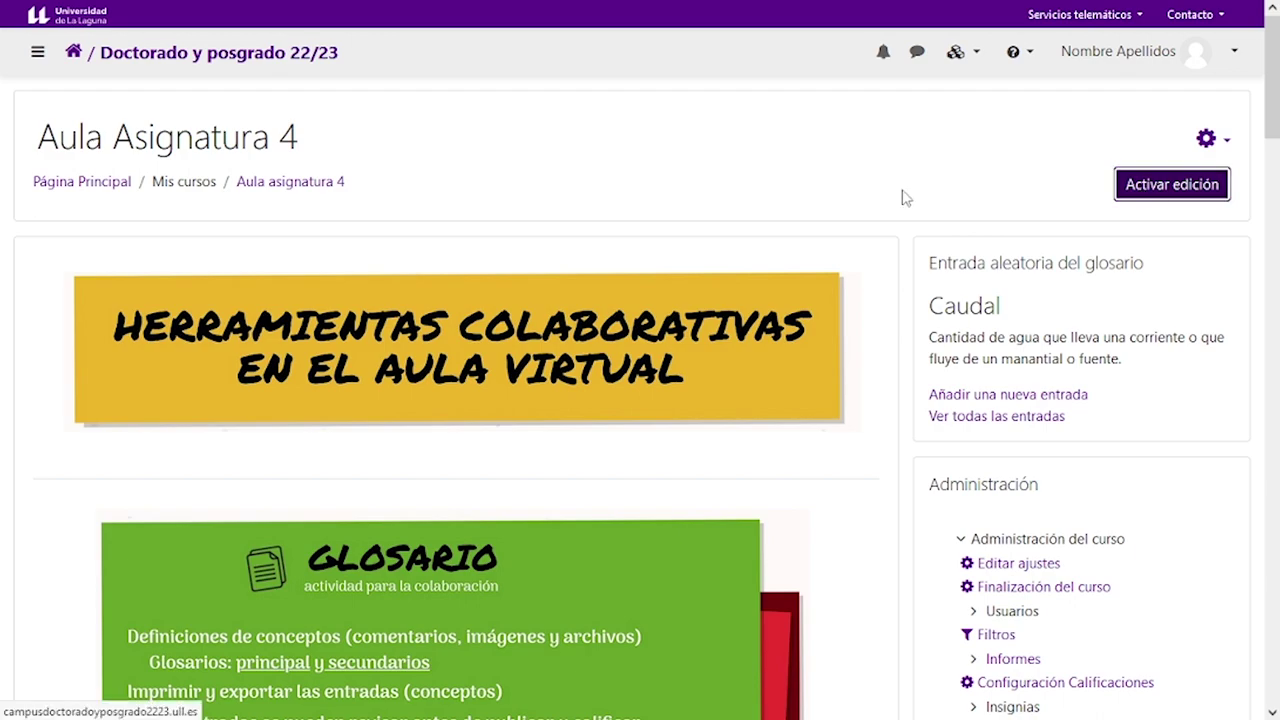
{"action": "scroll", "coordinate": [815, 400], "scroll_direction": "down", "scroll_amount": 2}
{"action": "scroll", "coordinate": [812, 414], "scroll_direction": "down", "scroll_amount": 2}
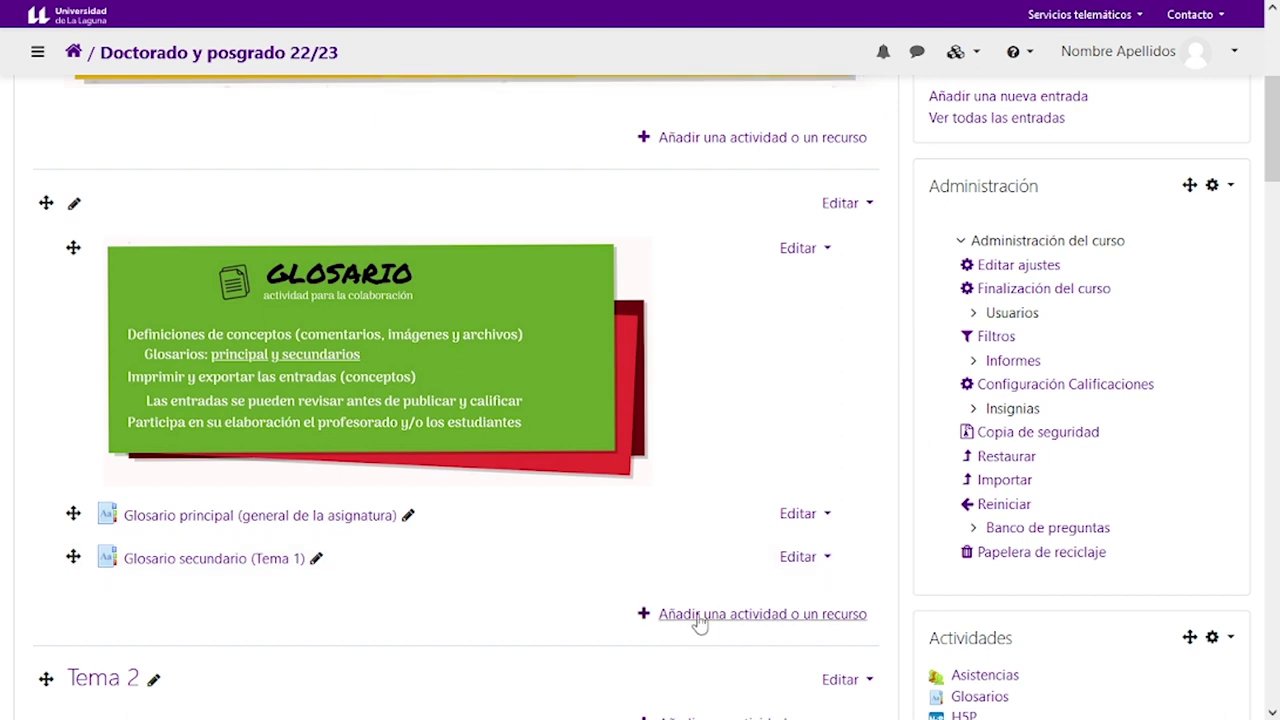
{"action": "left_click", "coordinate": [753, 618]}
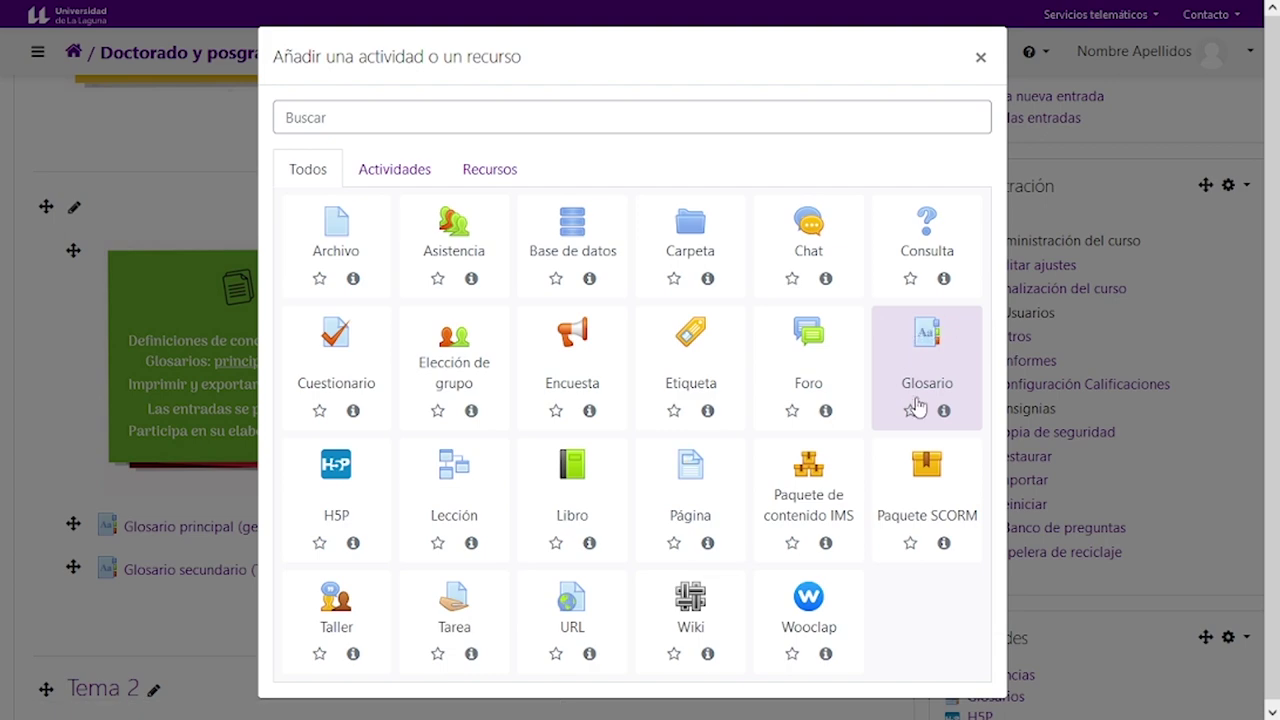
{"action": "left_click", "coordinate": [940, 390]}
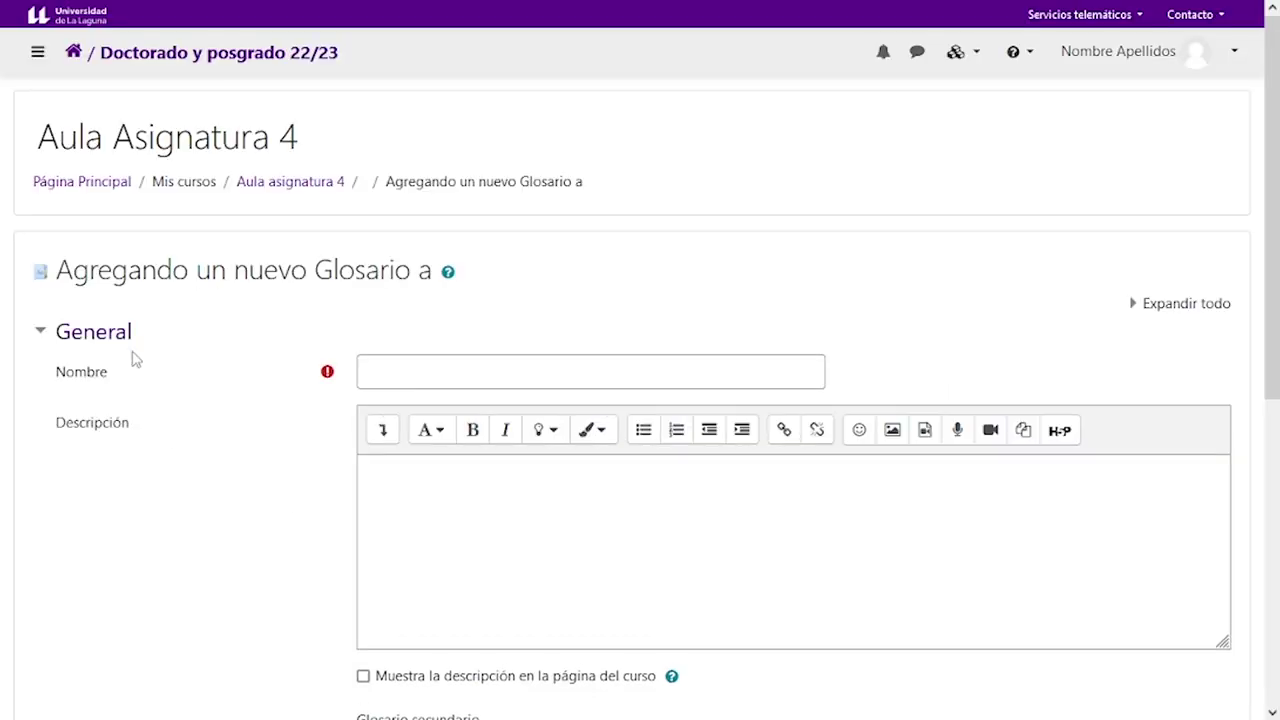
- Name the new glossary "Glosario Tema 2" and enter "Orientaciones" as its description
{"action": "left_click", "coordinate": [399, 369]}
{"action": "type", "text": "Glosari"}
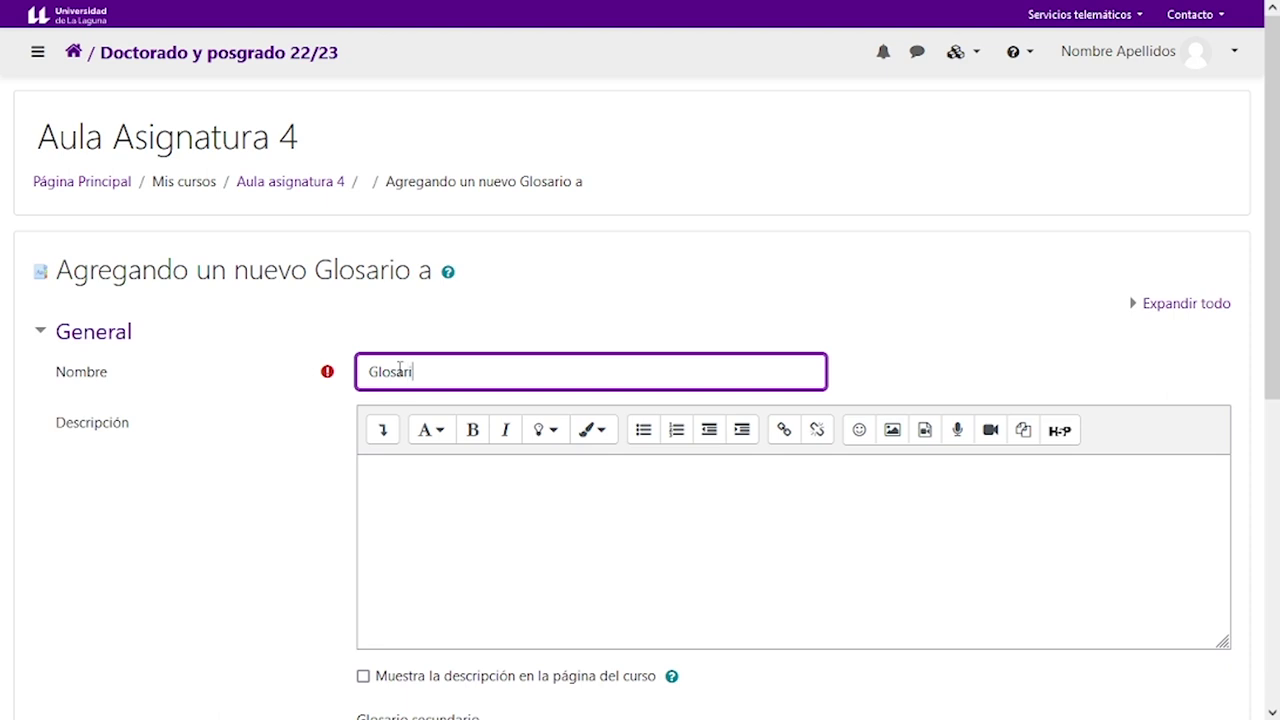
{"action": "type", "text": "o Tema 2"}
{"action": "left_click", "coordinate": [444, 499]}
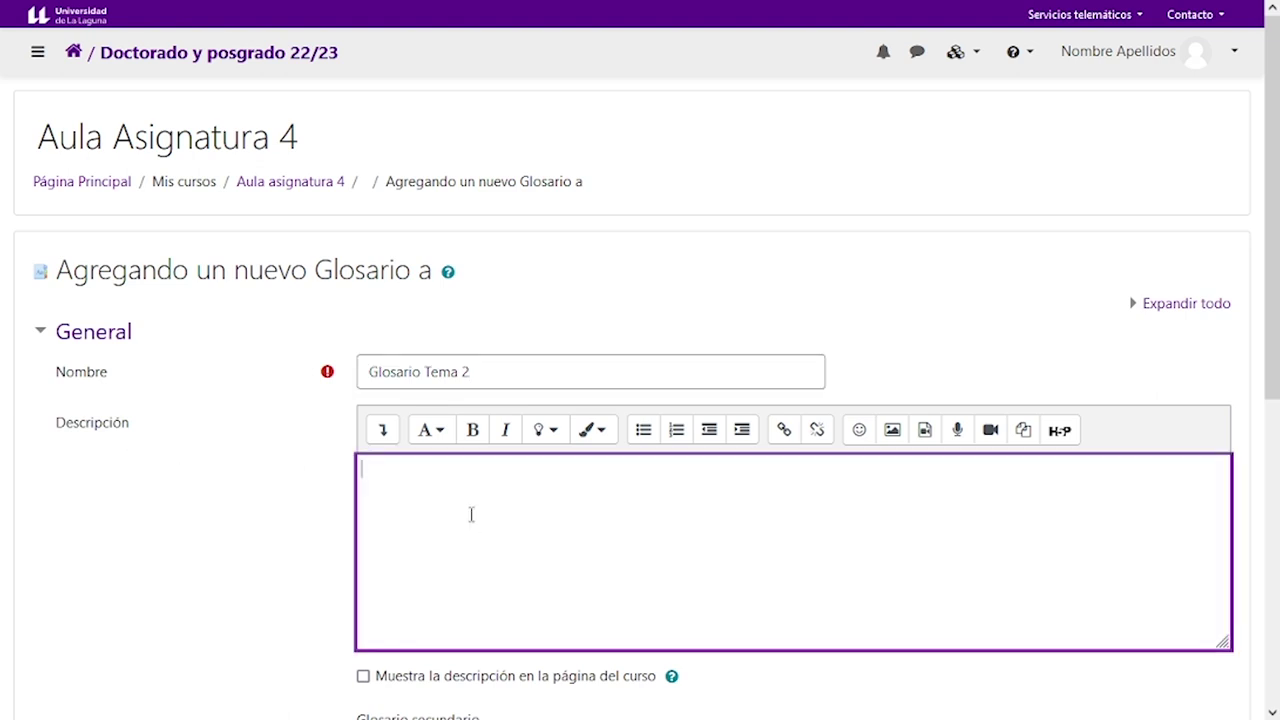
{"action": "scroll", "coordinate": [471, 514], "scroll_direction": "down", "scroll_amount": 1}
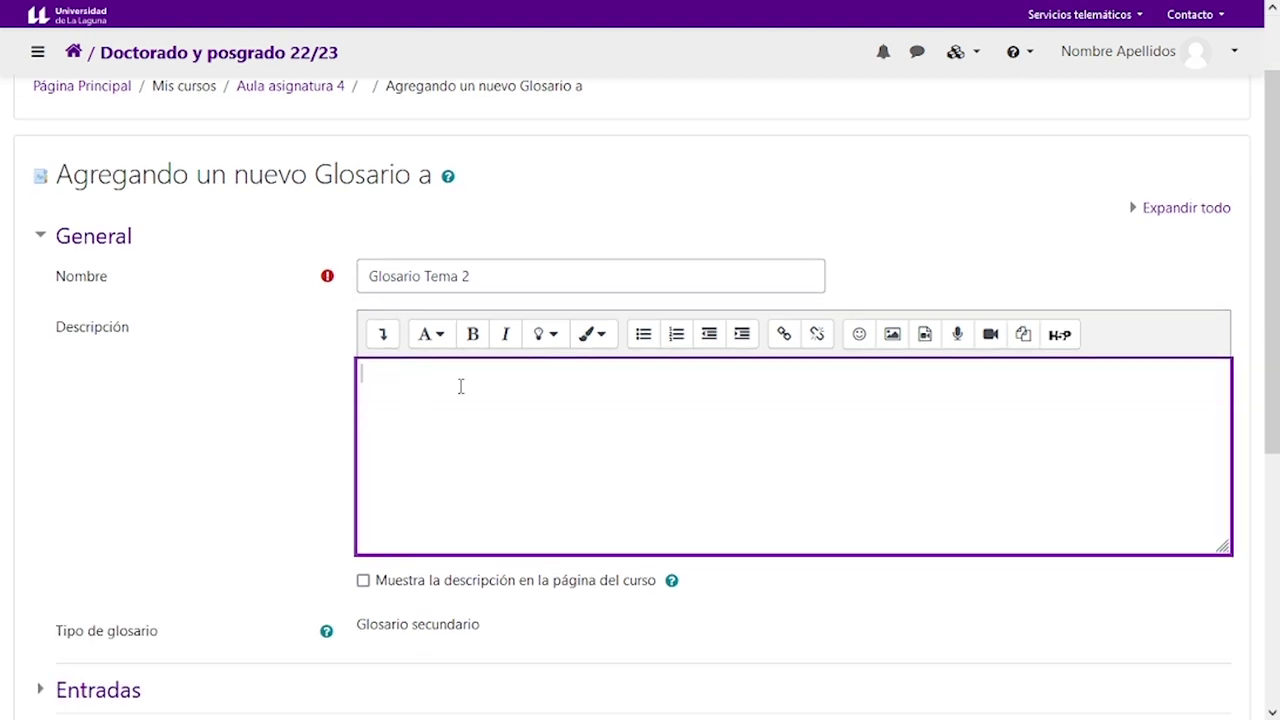
{"action": "type", "text": "Orientaciones"}
{"action": "scroll", "coordinate": [463, 394], "scroll_direction": "down", "scroll_amount": 2}
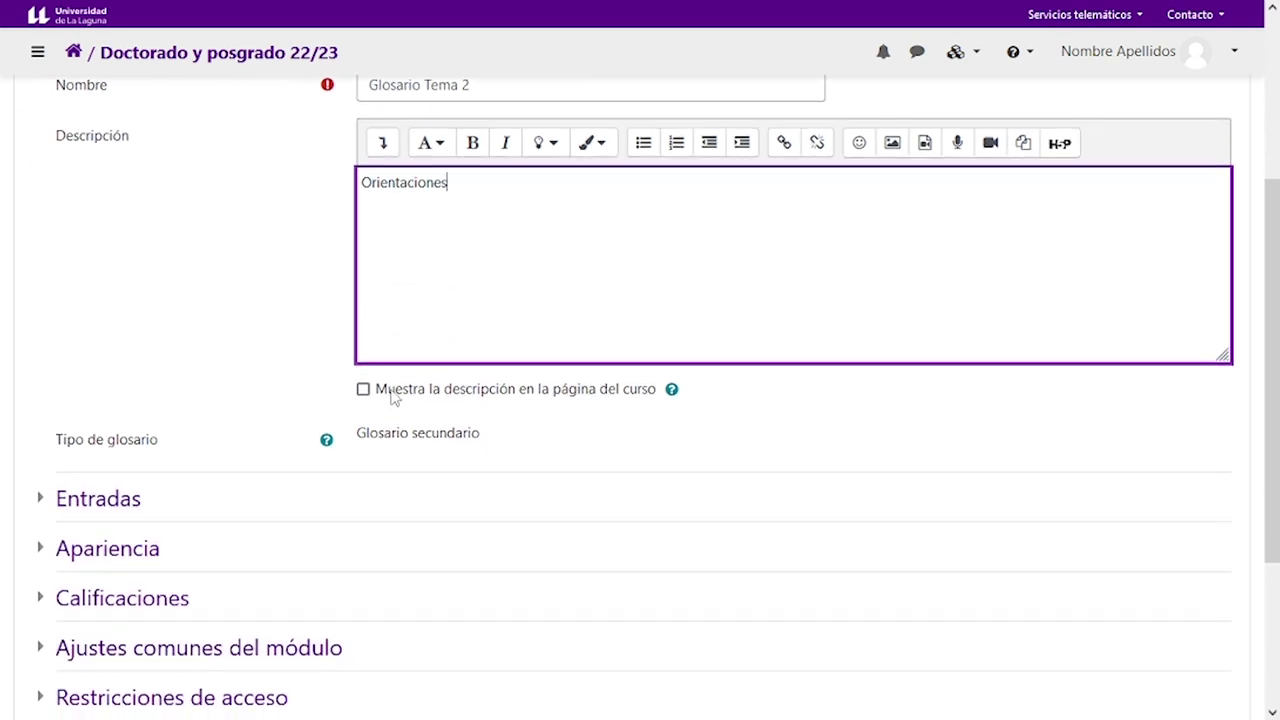
{"action": "left_click", "coordinate": [363, 390]}
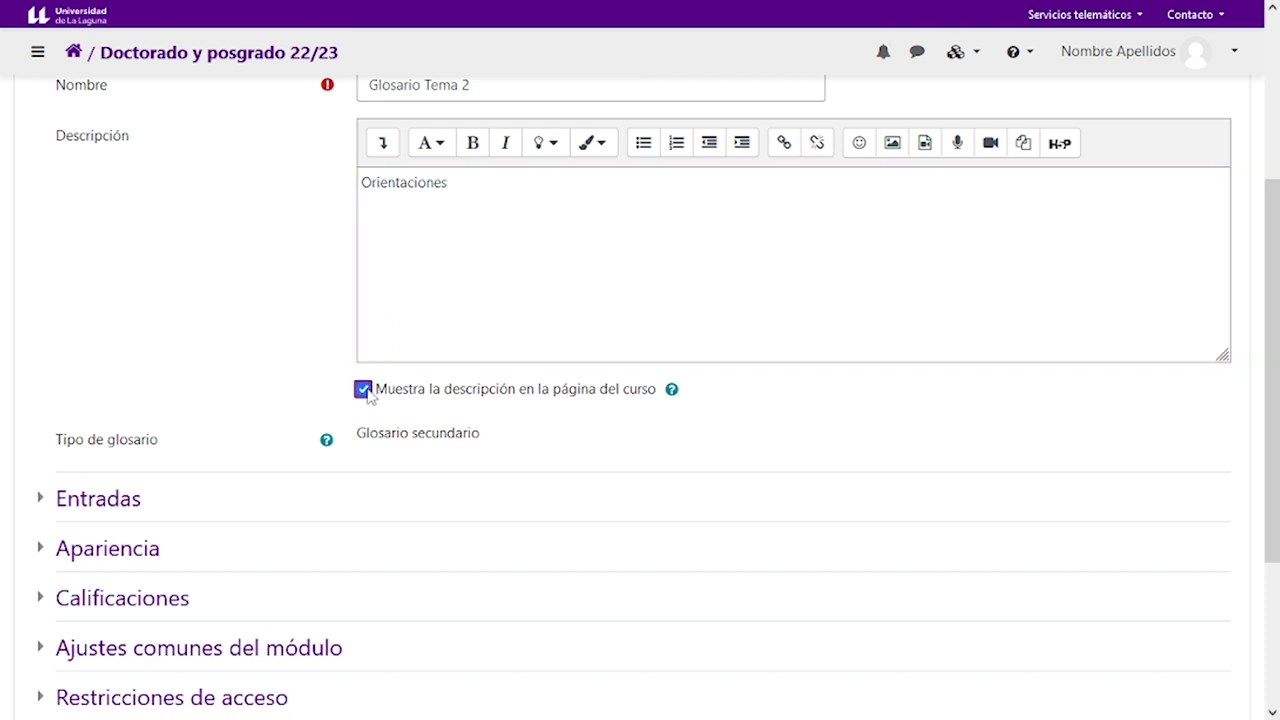
{"action": "left_click", "coordinate": [363, 390]}
- In the Entradas settings, set the default approval status to No
{"action": "scroll", "coordinate": [430, 463], "scroll_direction": "down", "scroll_amount": 1}
{"action": "left_click", "coordinate": [86, 414]}
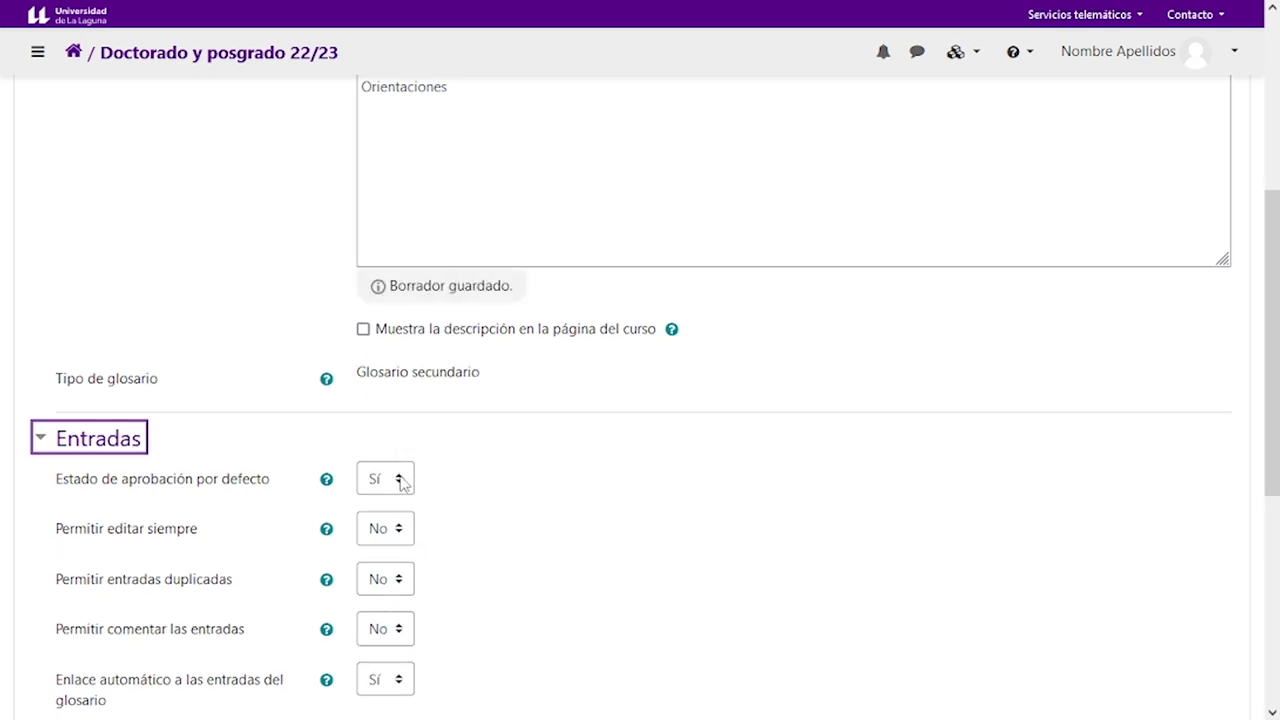
{"action": "left_click", "coordinate": [400, 482]}
{"action": "left_click", "coordinate": [392, 515]}
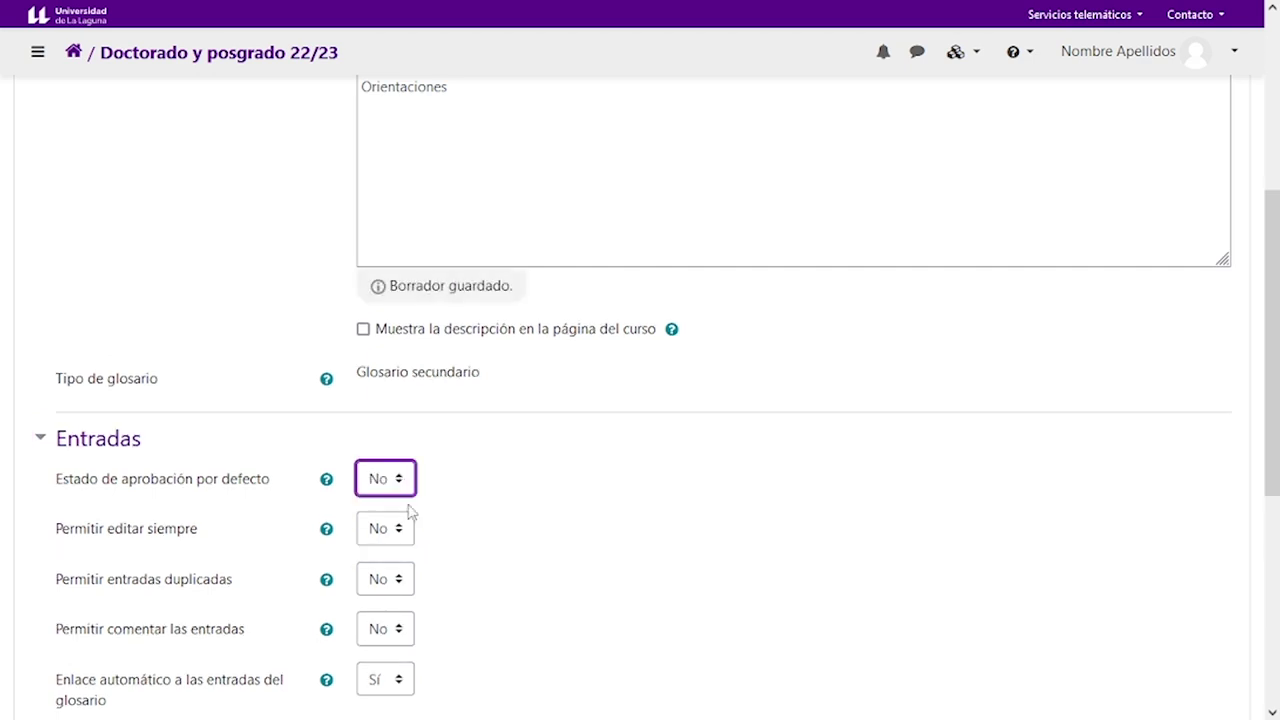
- Set both Permitir editar siempre and Permitir comentar las entradas to Sí
{"action": "scroll", "coordinate": [474, 511], "scroll_direction": "down", "scroll_amount": 1}
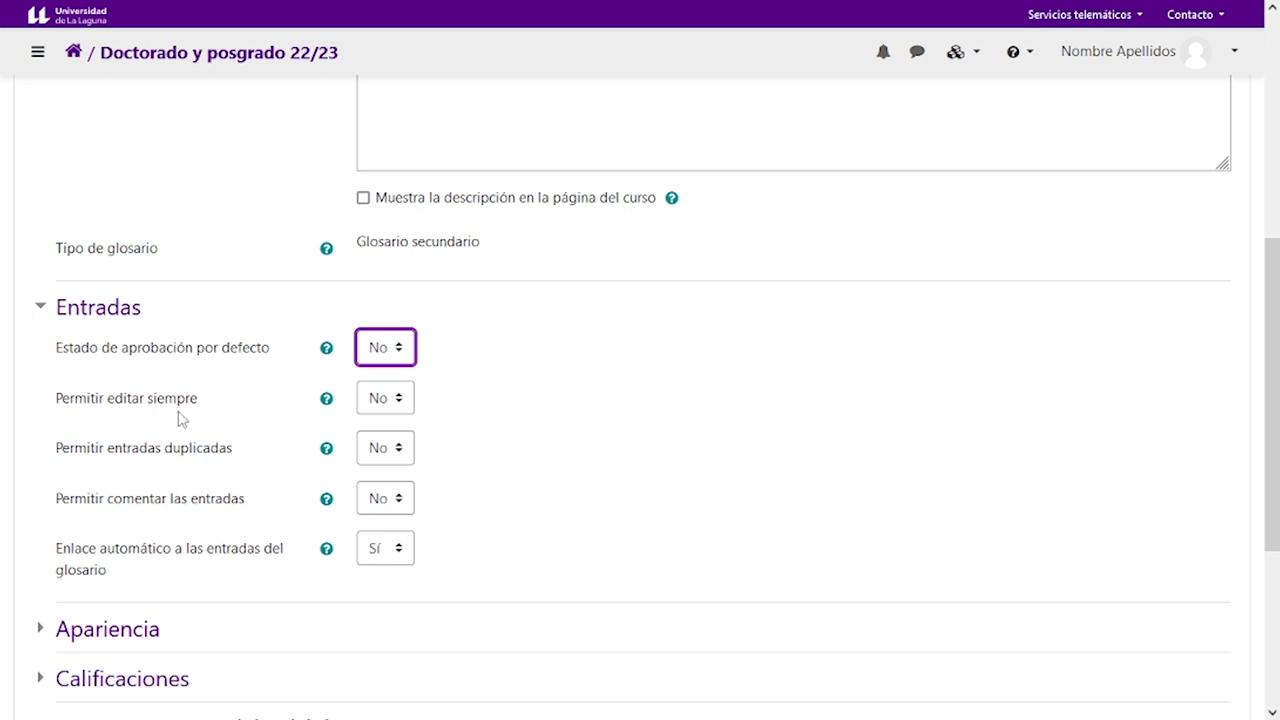
{"action": "left_click", "coordinate": [397, 407]}
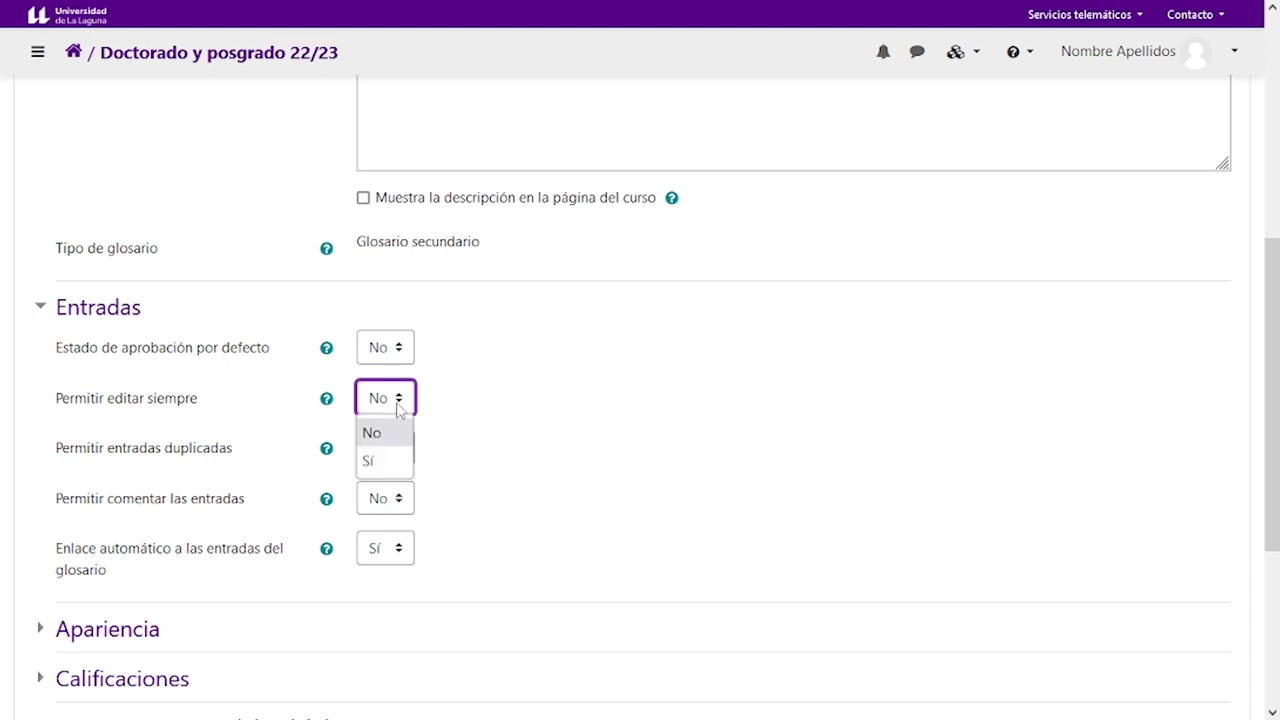
{"action": "left_click", "coordinate": [383, 461]}
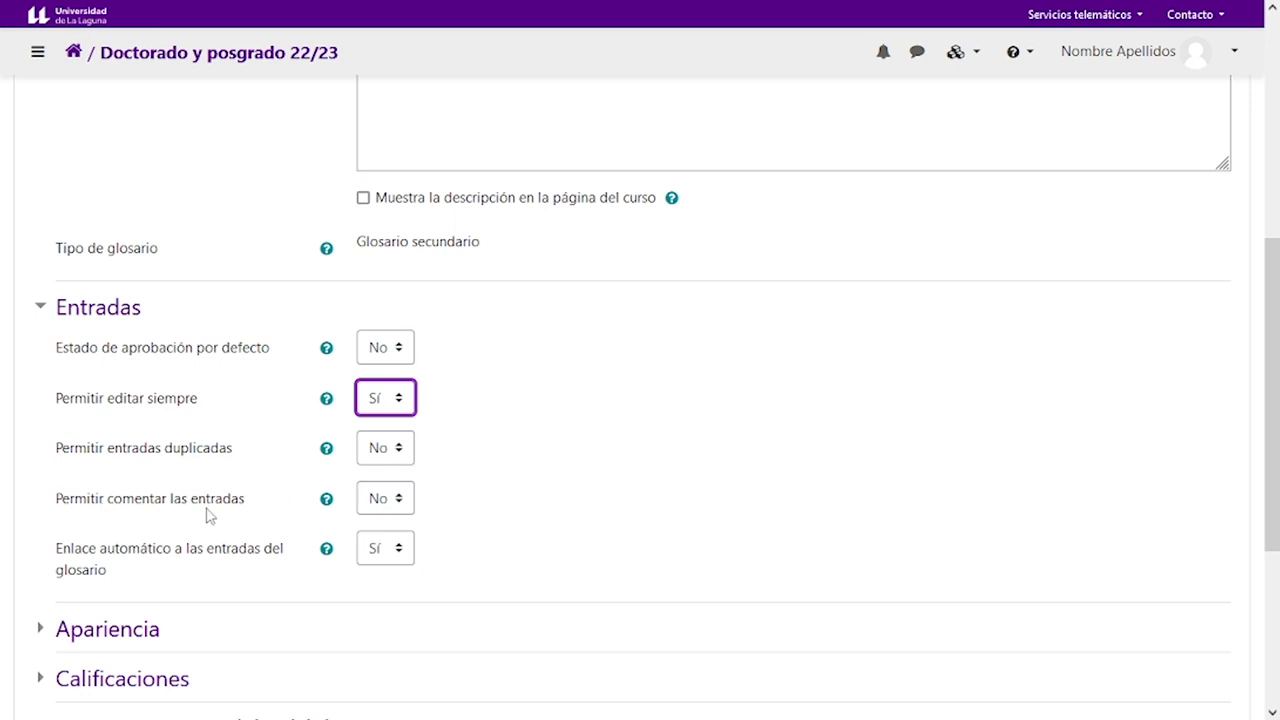
{"action": "left_click", "coordinate": [403, 502]}
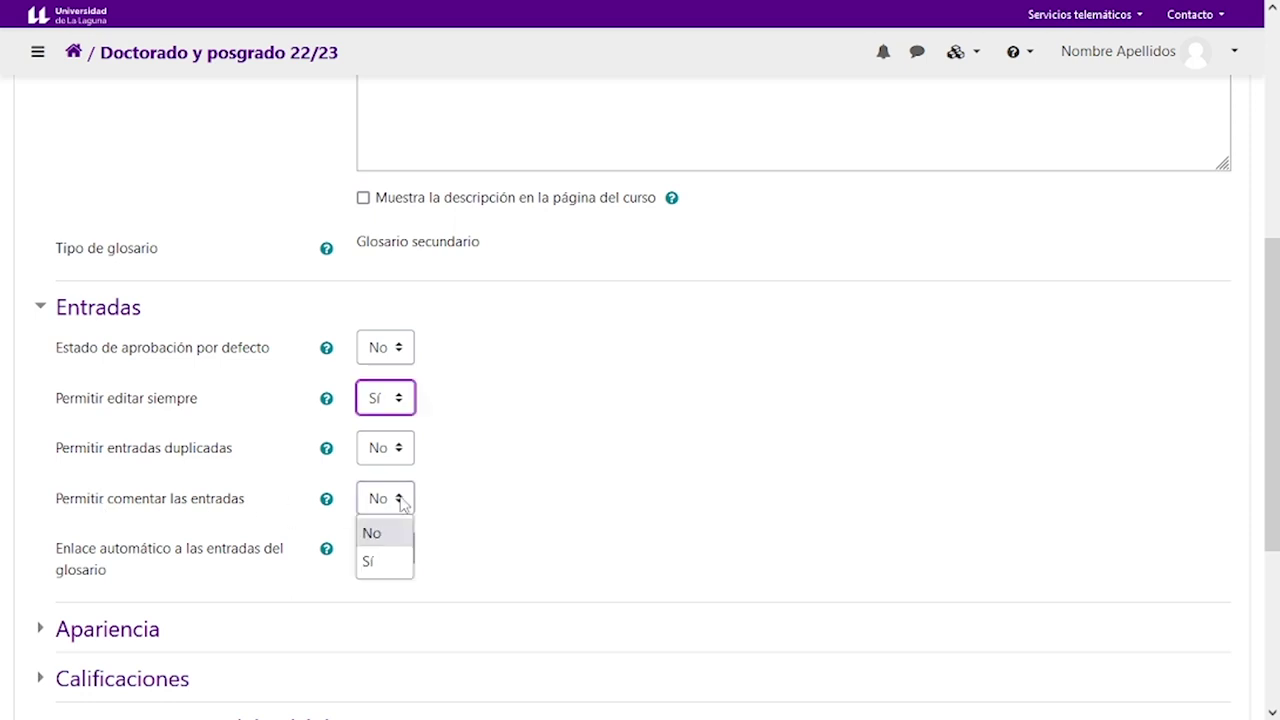
{"action": "left_click", "coordinate": [379, 563]}
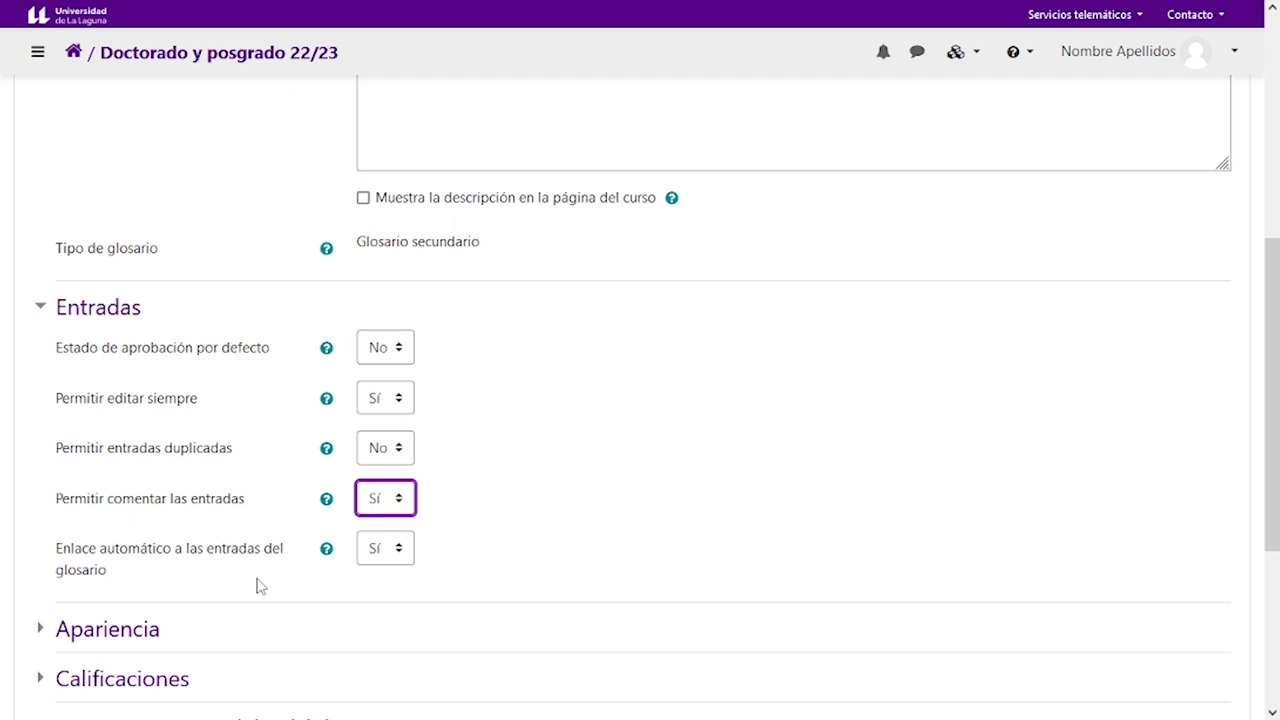
- In the Apariencia settings, set the display format of entries to Completo con autor
{"action": "scroll", "coordinate": [256, 586], "scroll_direction": "down", "scroll_amount": 2}
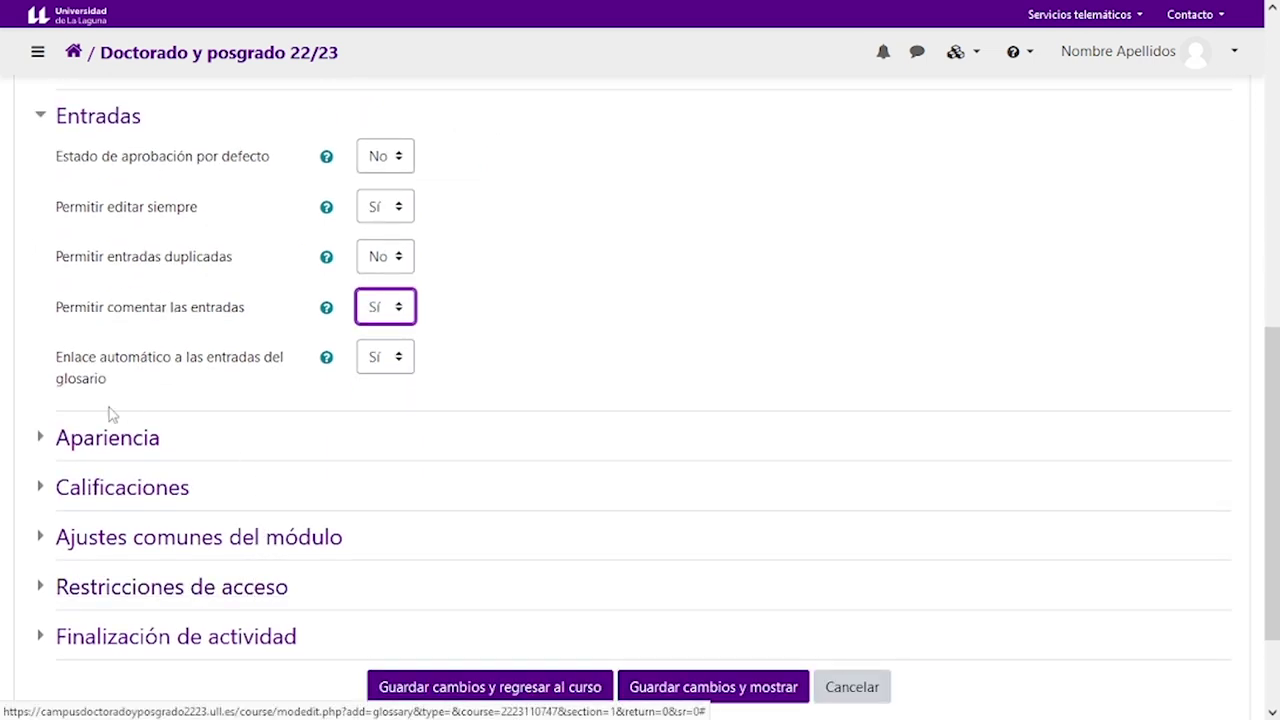
{"action": "left_click", "coordinate": [107, 450]}
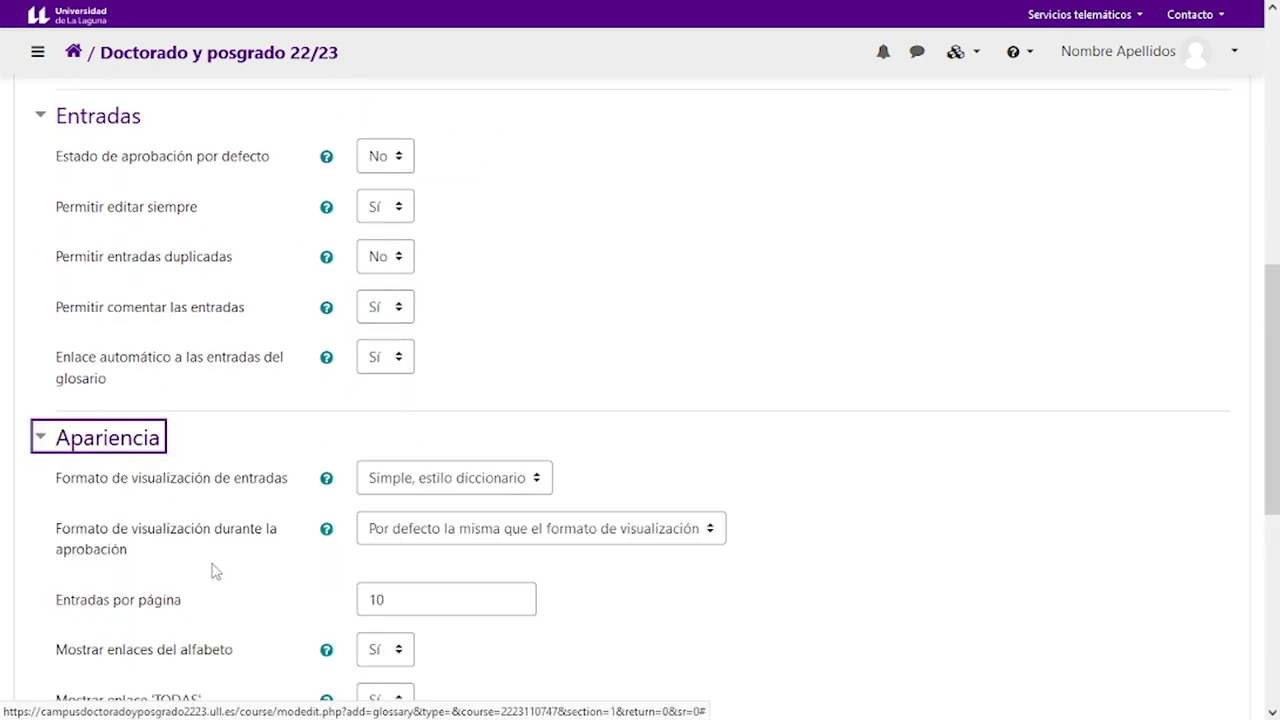
{"action": "scroll", "coordinate": [247, 567], "scroll_direction": "down", "scroll_amount": 1}
{"action": "scroll", "coordinate": [250, 555], "scroll_direction": "down", "scroll_amount": 1}
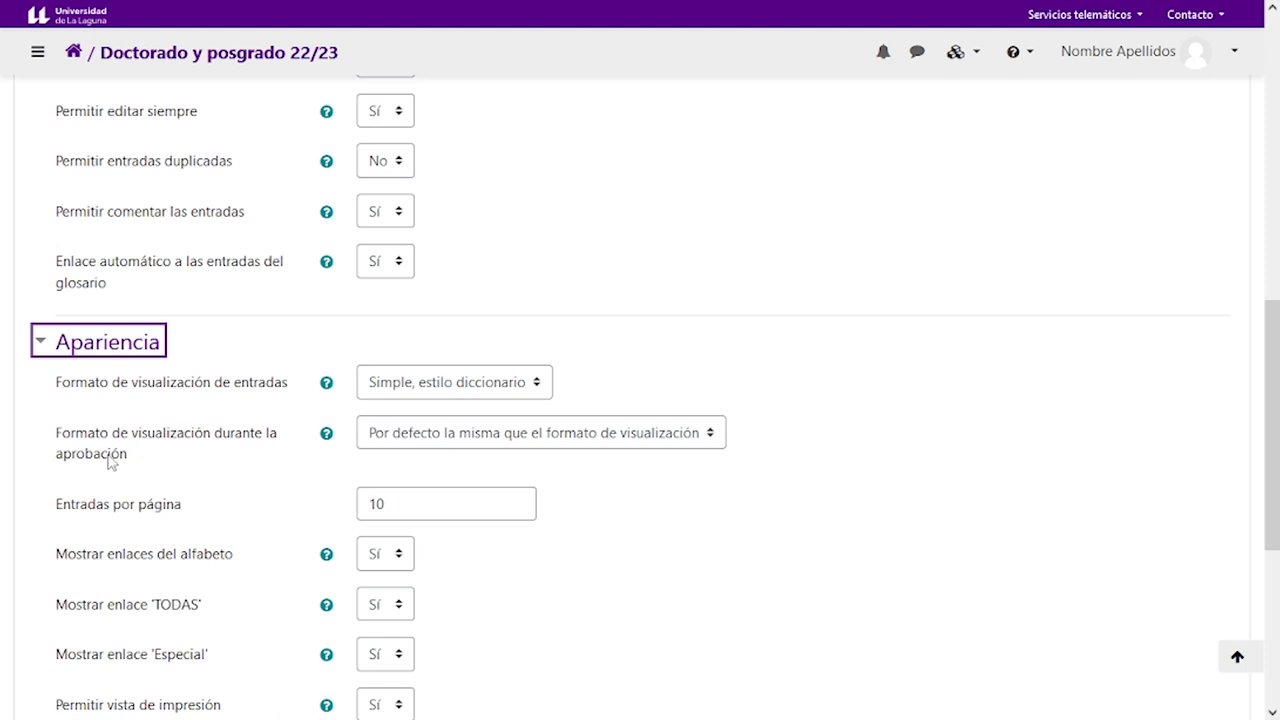
{"action": "scroll", "coordinate": [506, 320], "scroll_direction": "up", "scroll_amount": 2}
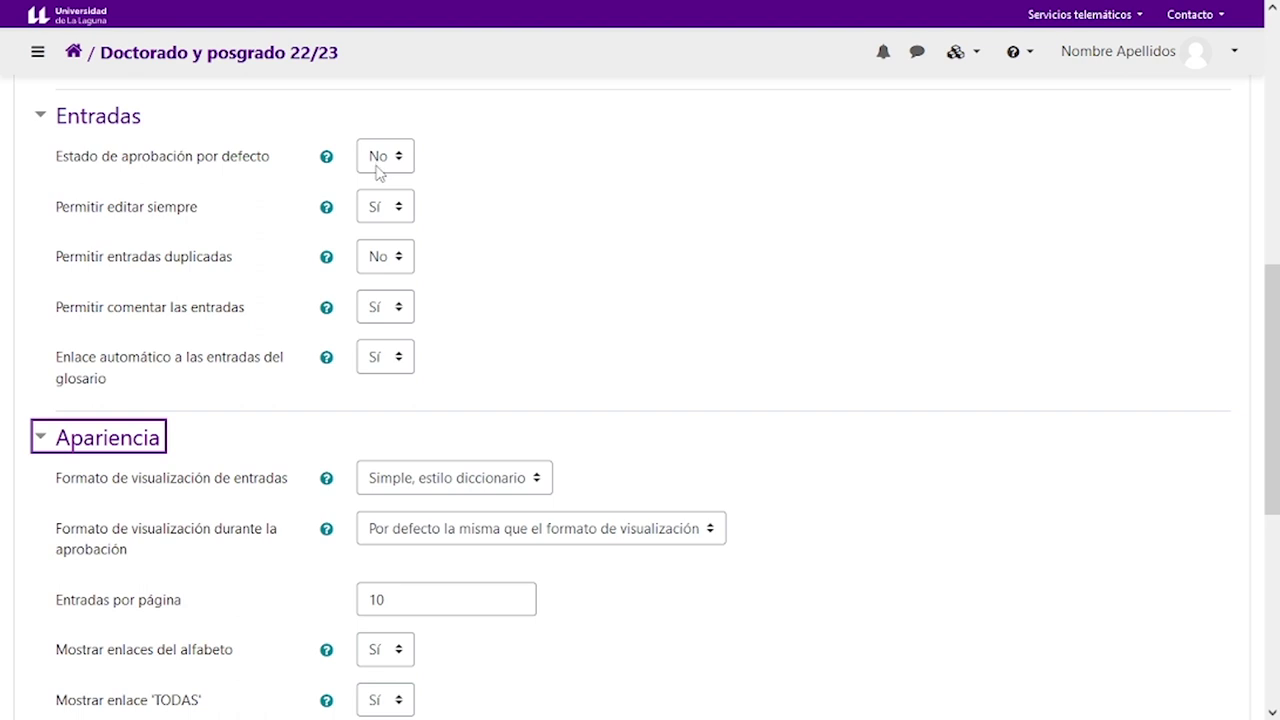
{"action": "scroll", "coordinate": [257, 543], "scroll_direction": "down", "scroll_amount": 2}
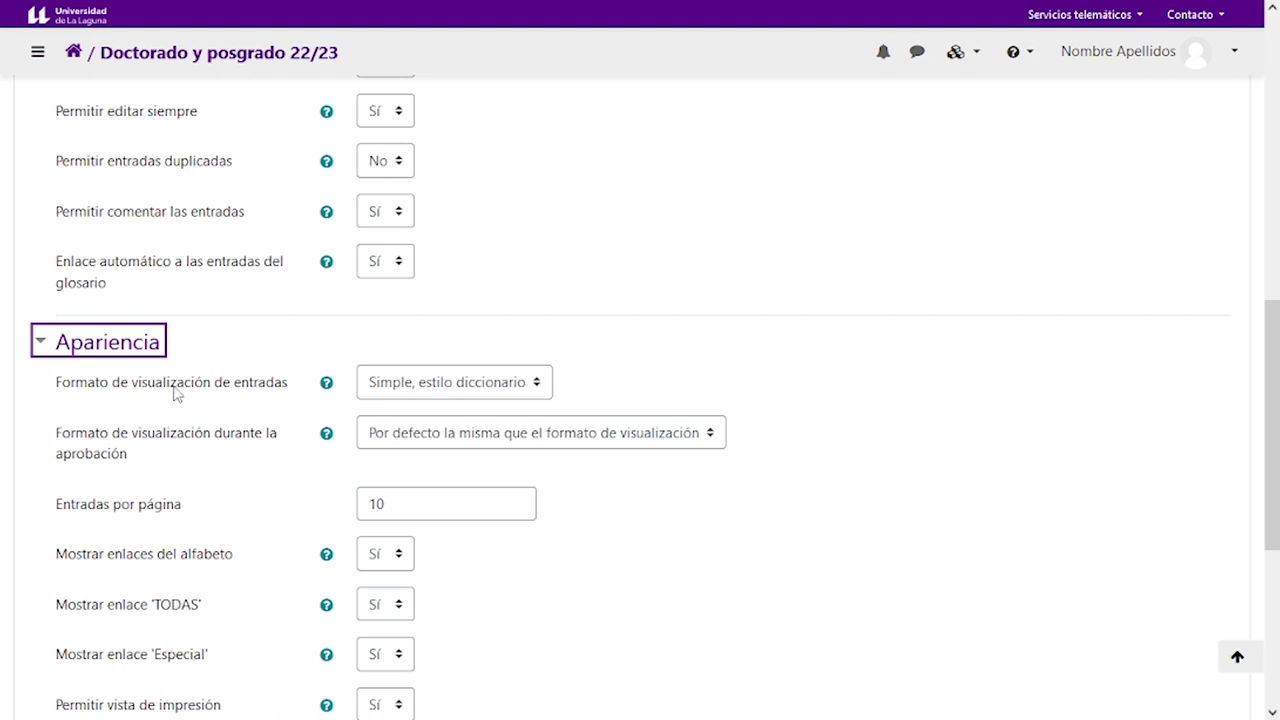
{"action": "left_click", "coordinate": [400, 385]}
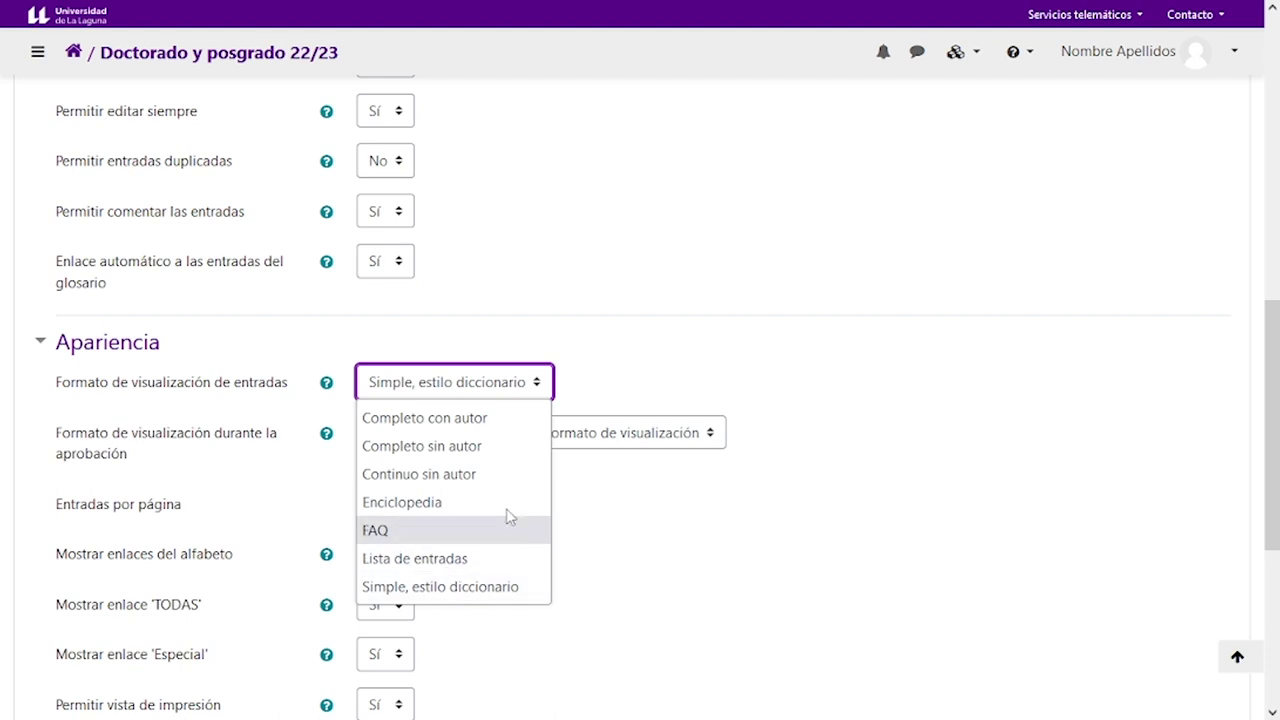
{"action": "left_click", "coordinate": [453, 428]}
{"action": "left_click", "coordinate": [453, 432]}
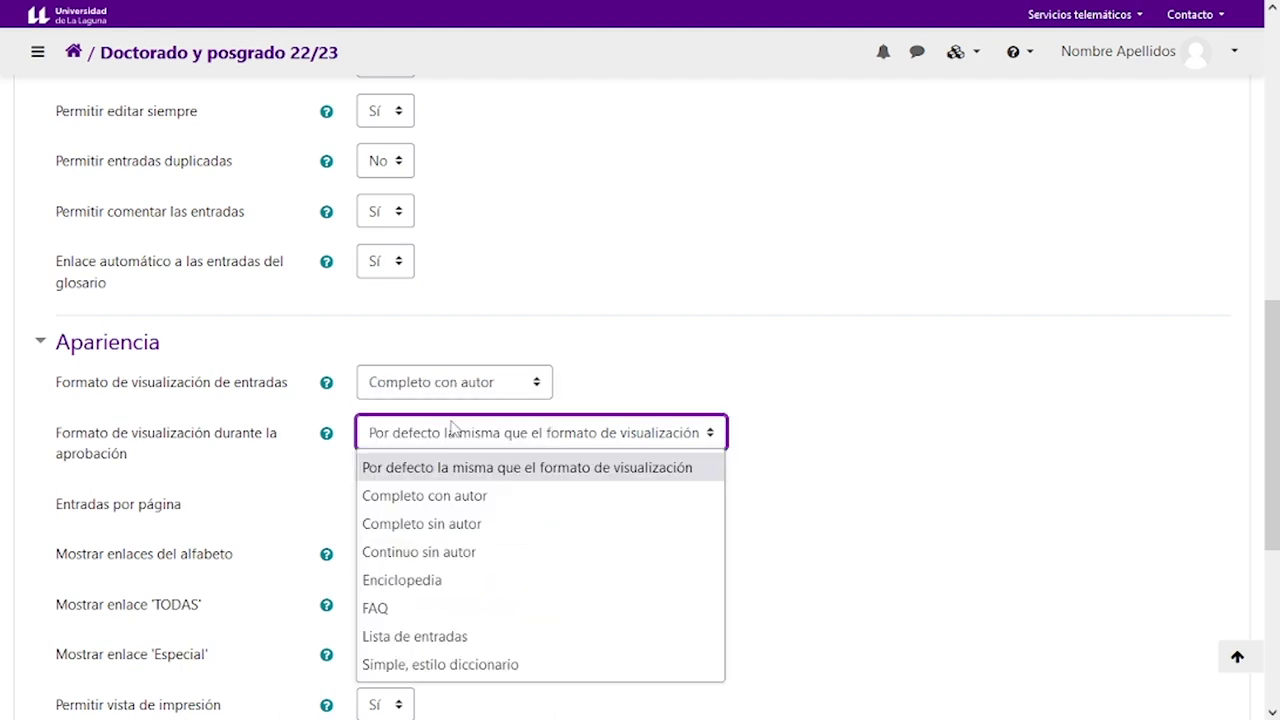
{"action": "left_click", "coordinate": [429, 389]}
{"action": "left_click", "coordinate": [429, 389]}
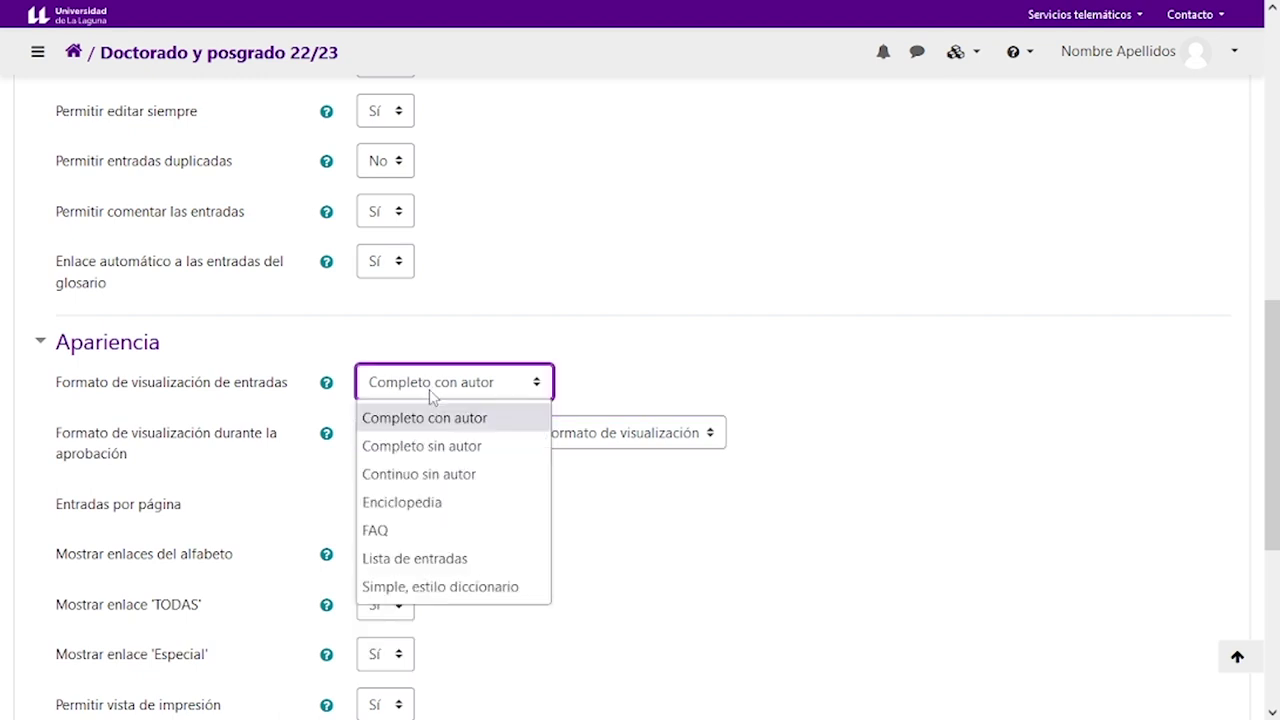
{"action": "left_click", "coordinate": [648, 488]}
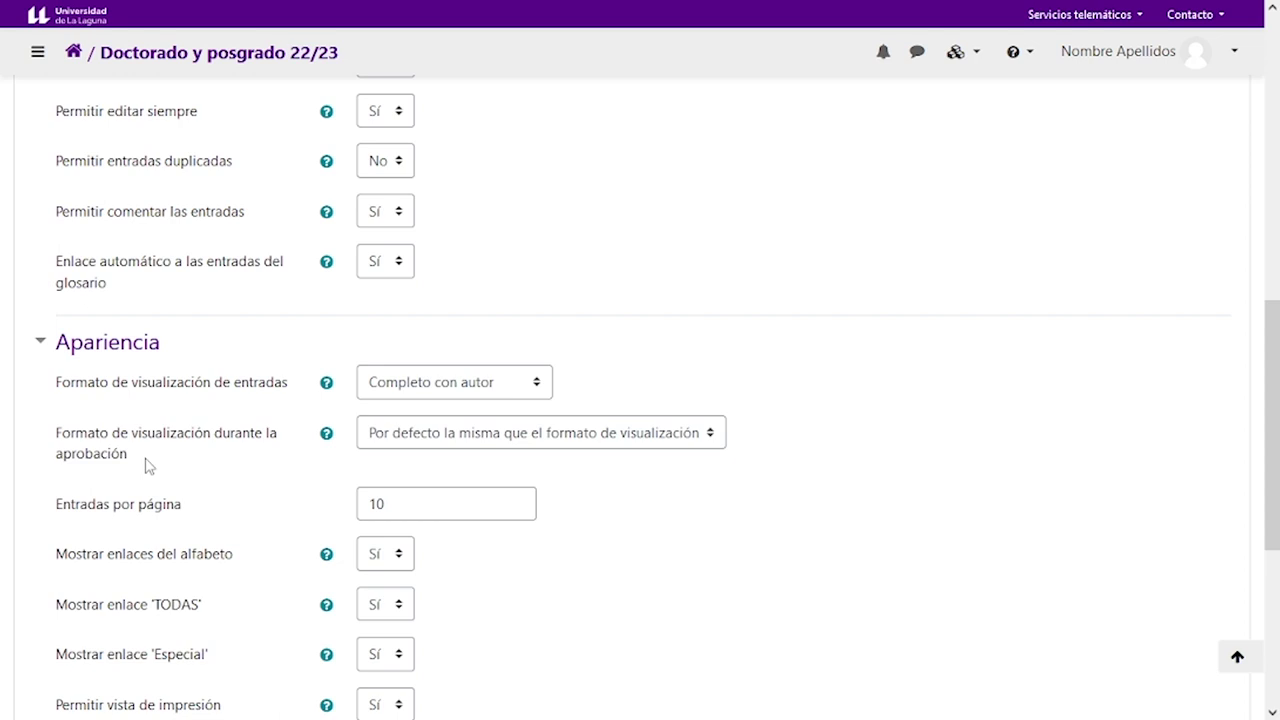
- In the Calificaciones settings, set the consolidation type to Promedio de valoraciones and check the scale type options
{"action": "scroll", "coordinate": [146, 466], "scroll_direction": "down", "scroll_amount": 2}
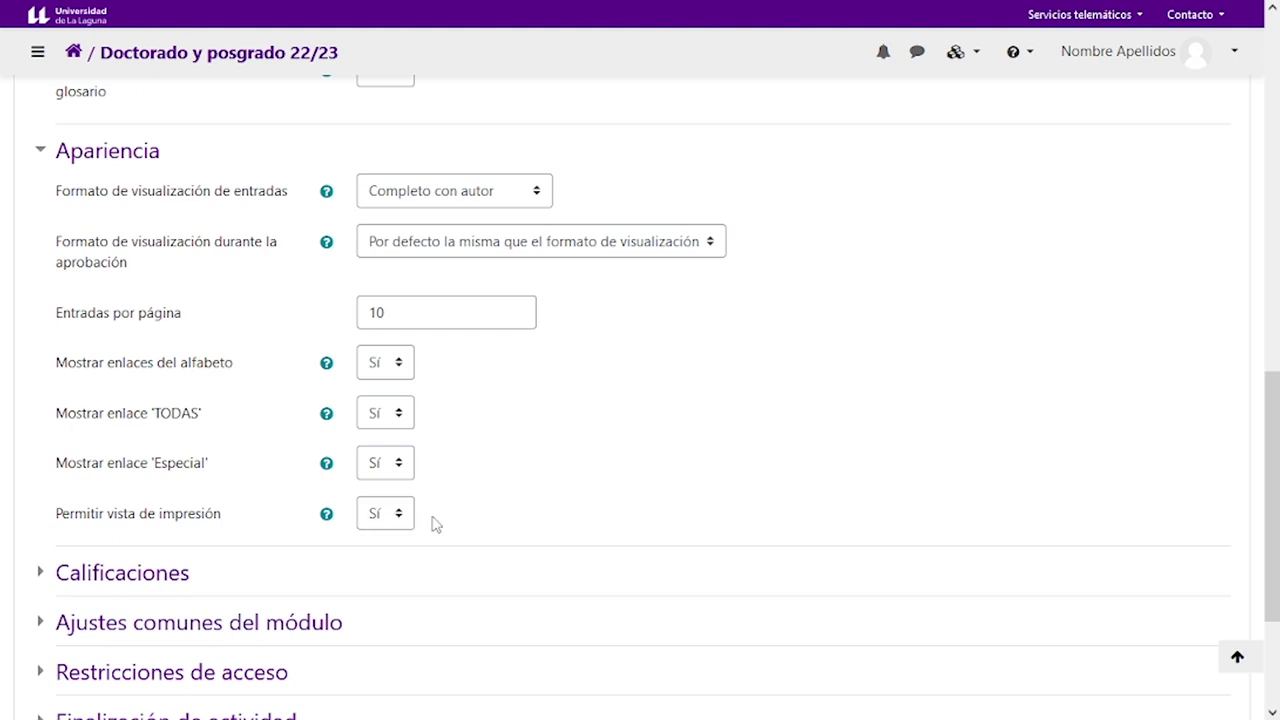
{"action": "scroll", "coordinate": [436, 525], "scroll_direction": "down", "scroll_amount": 2}
{"action": "left_click", "coordinate": [122, 382]}
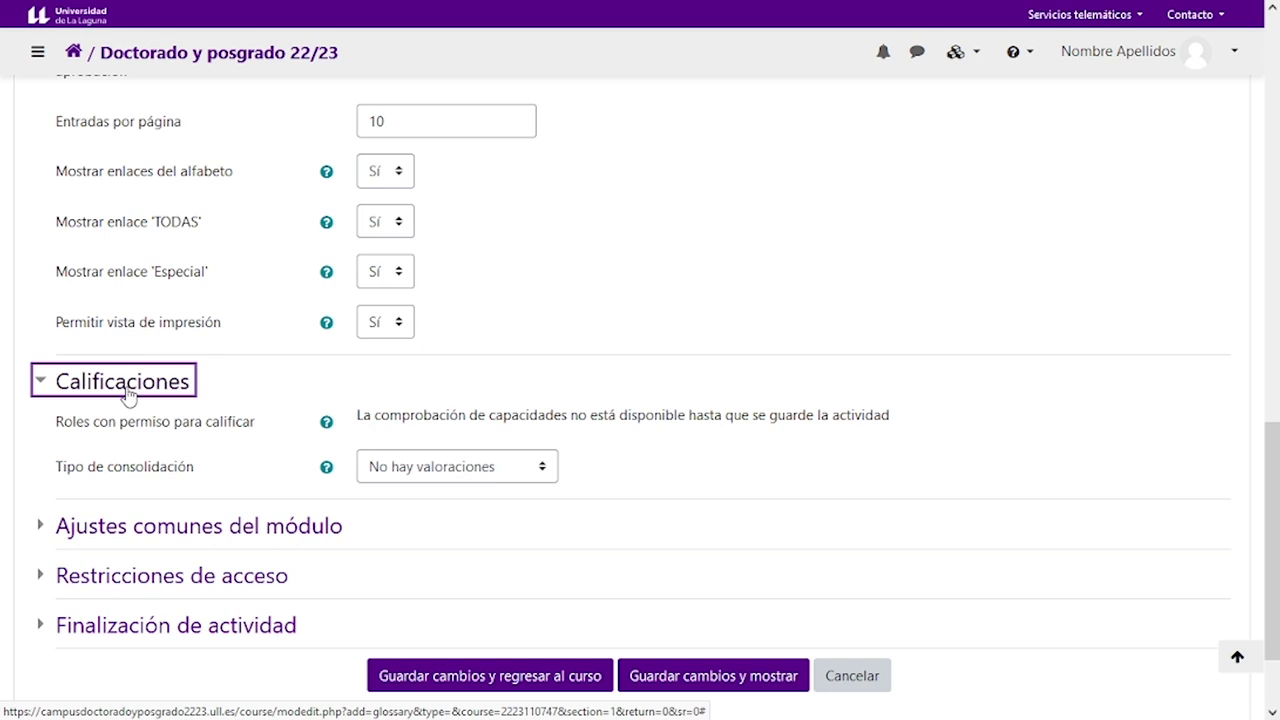
{"action": "left_click", "coordinate": [487, 470]}
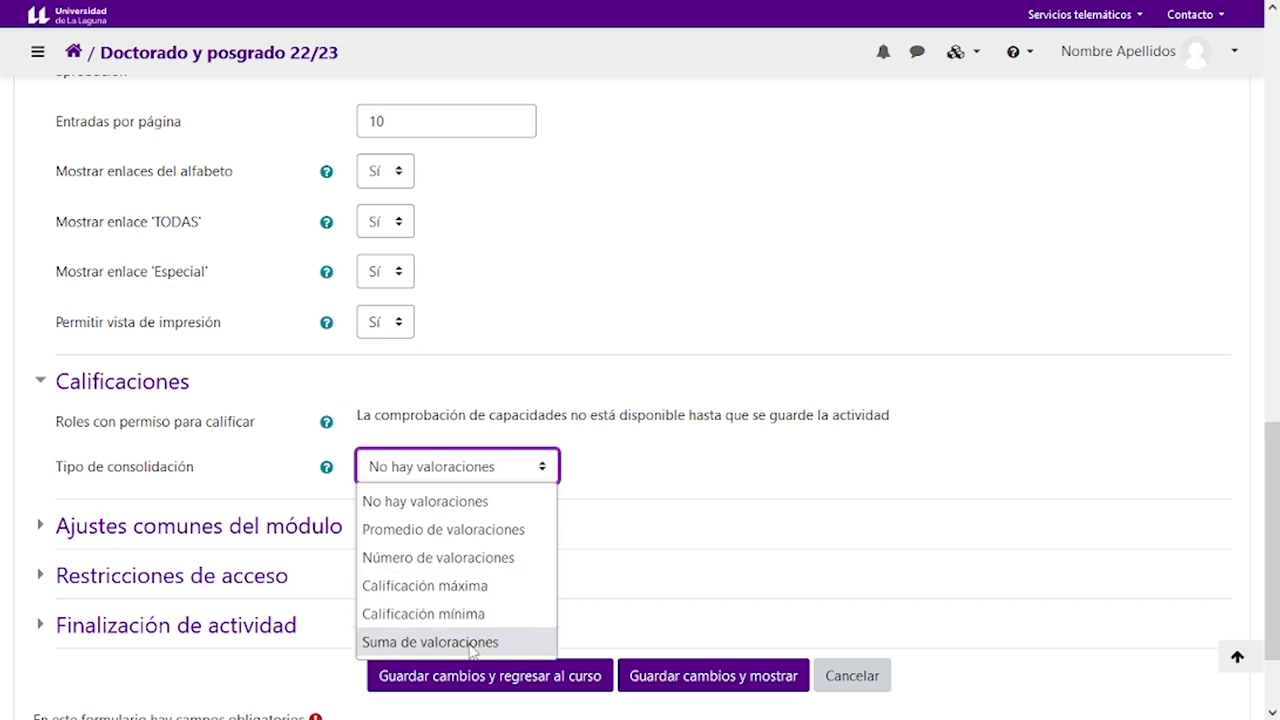
{"action": "left_click", "coordinate": [419, 532]}
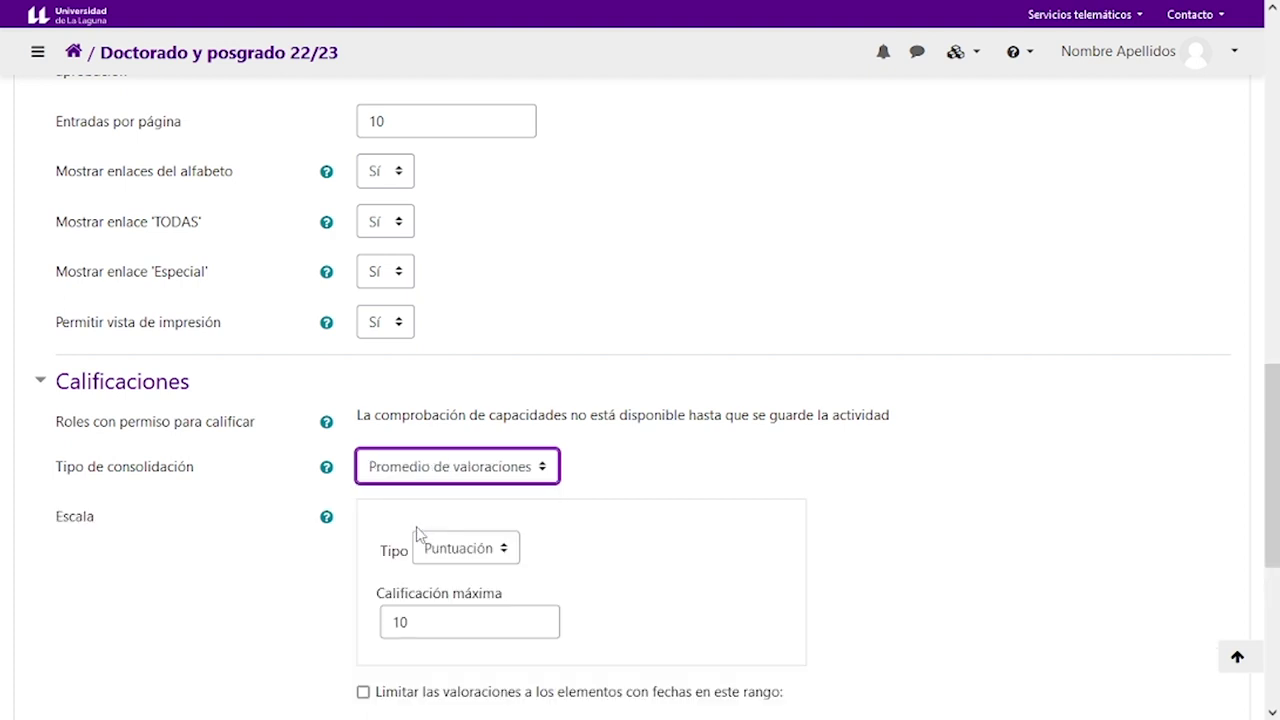
{"action": "scroll", "coordinate": [634, 540], "scroll_direction": "down", "scroll_amount": 2}
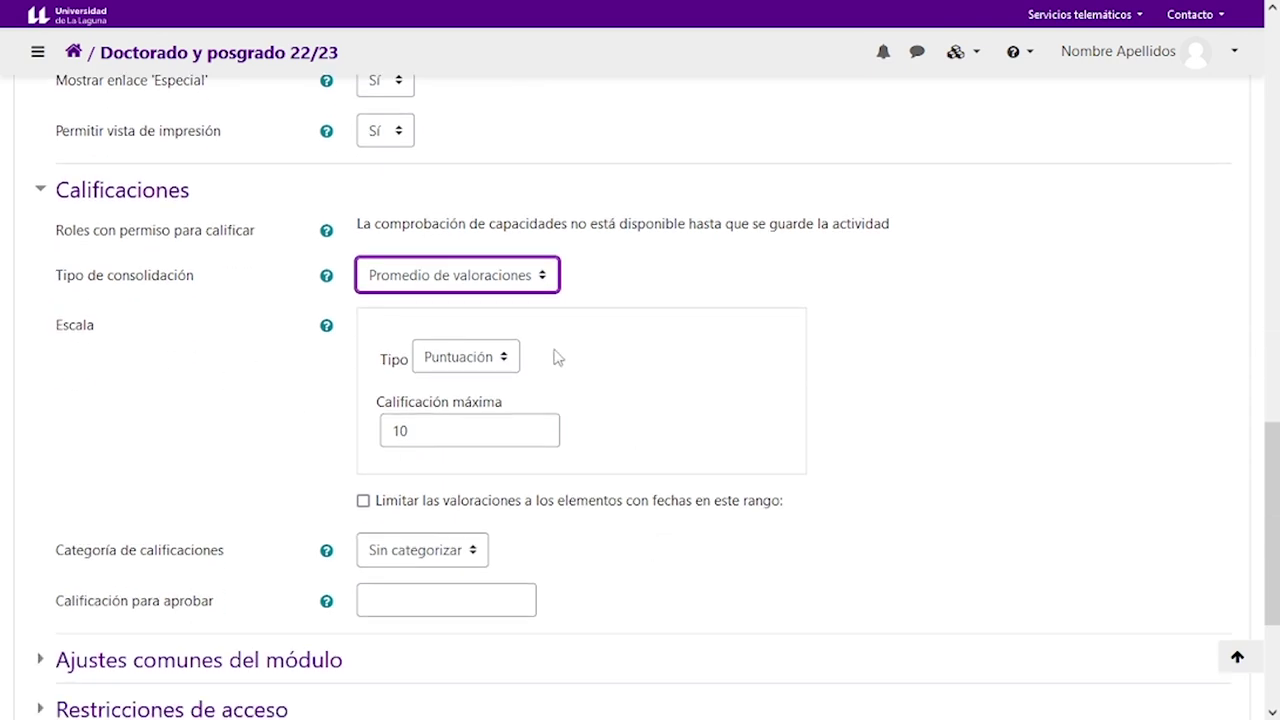
{"action": "left_click", "coordinate": [507, 362]}
{"action": "left_click", "coordinate": [507, 365]}
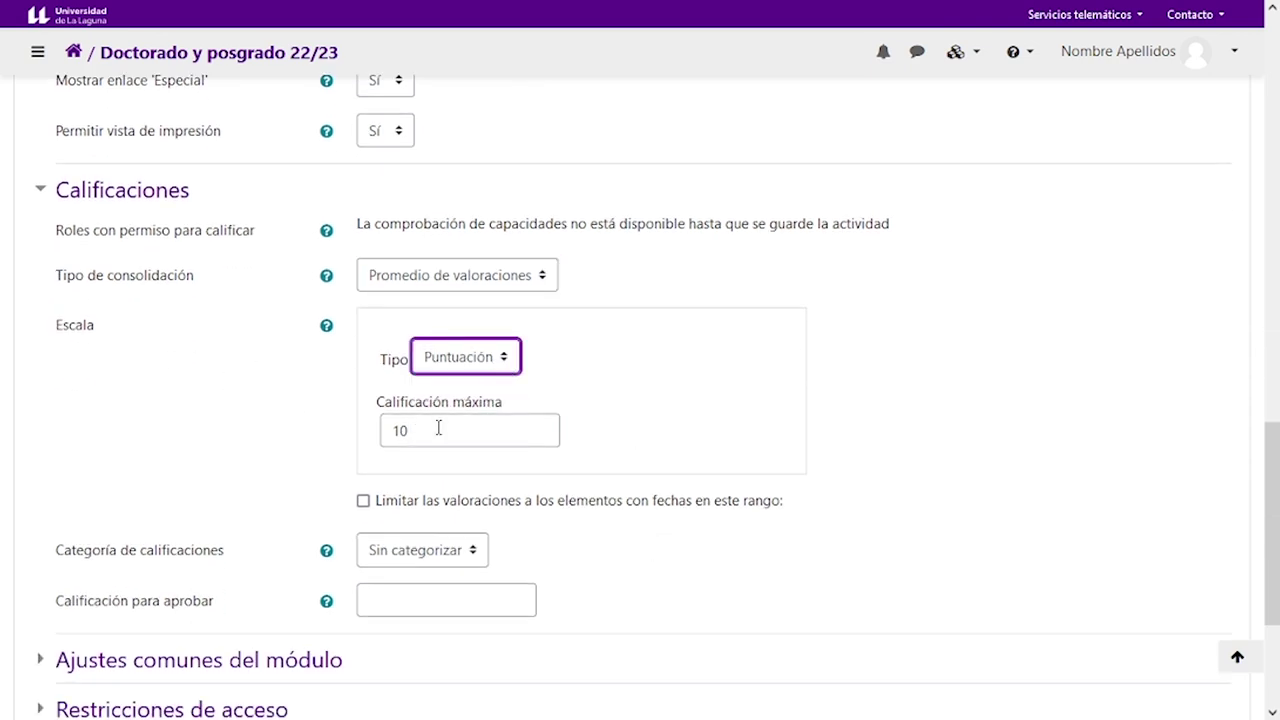
- Try limiting the ratings to a date range ending on 6 marzo 2023, and remove the date limit again
{"action": "scroll", "coordinate": [417, 427], "scroll_direction": "down", "scroll_amount": 1}
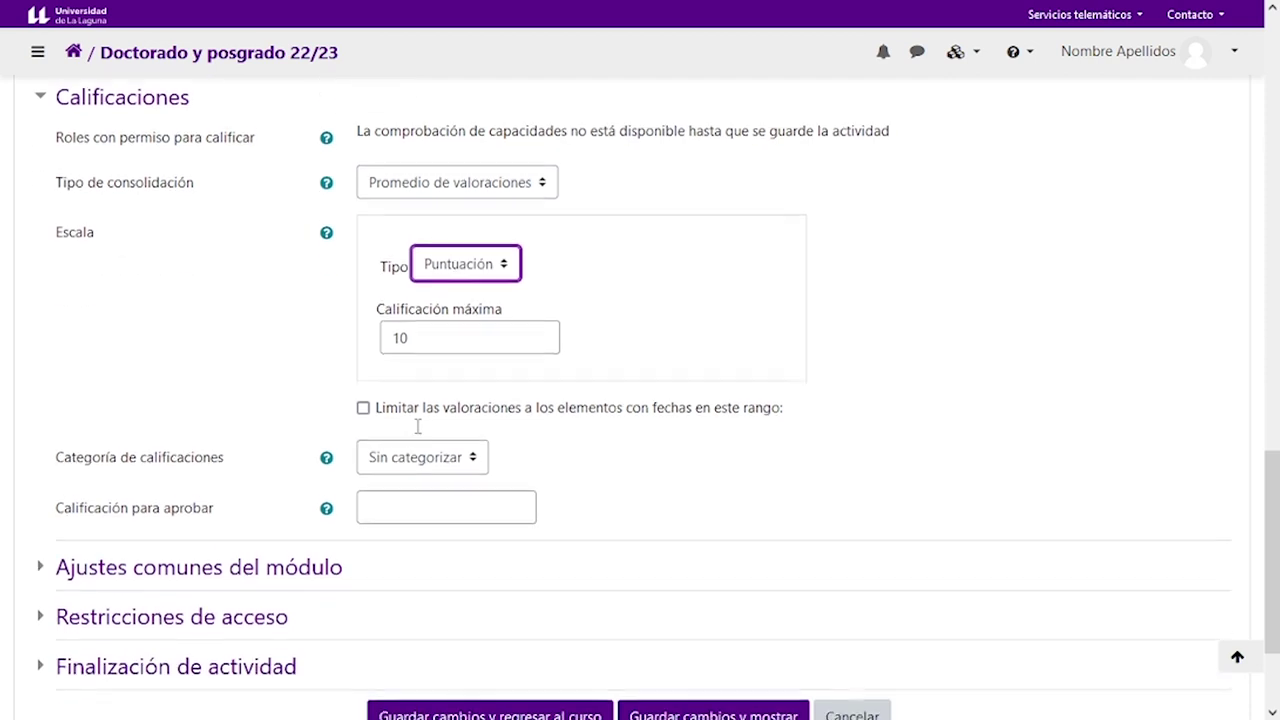
{"action": "left_click", "coordinate": [363, 406]}
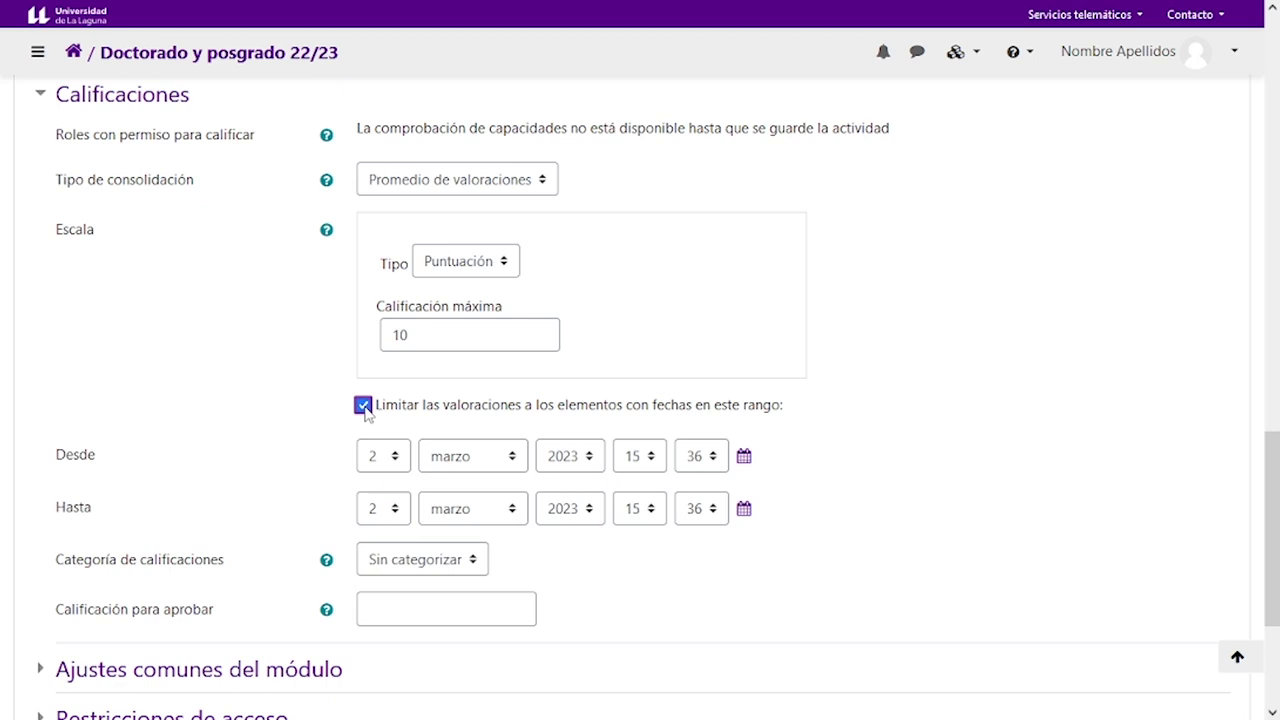
{"action": "left_click", "coordinate": [393, 512]}
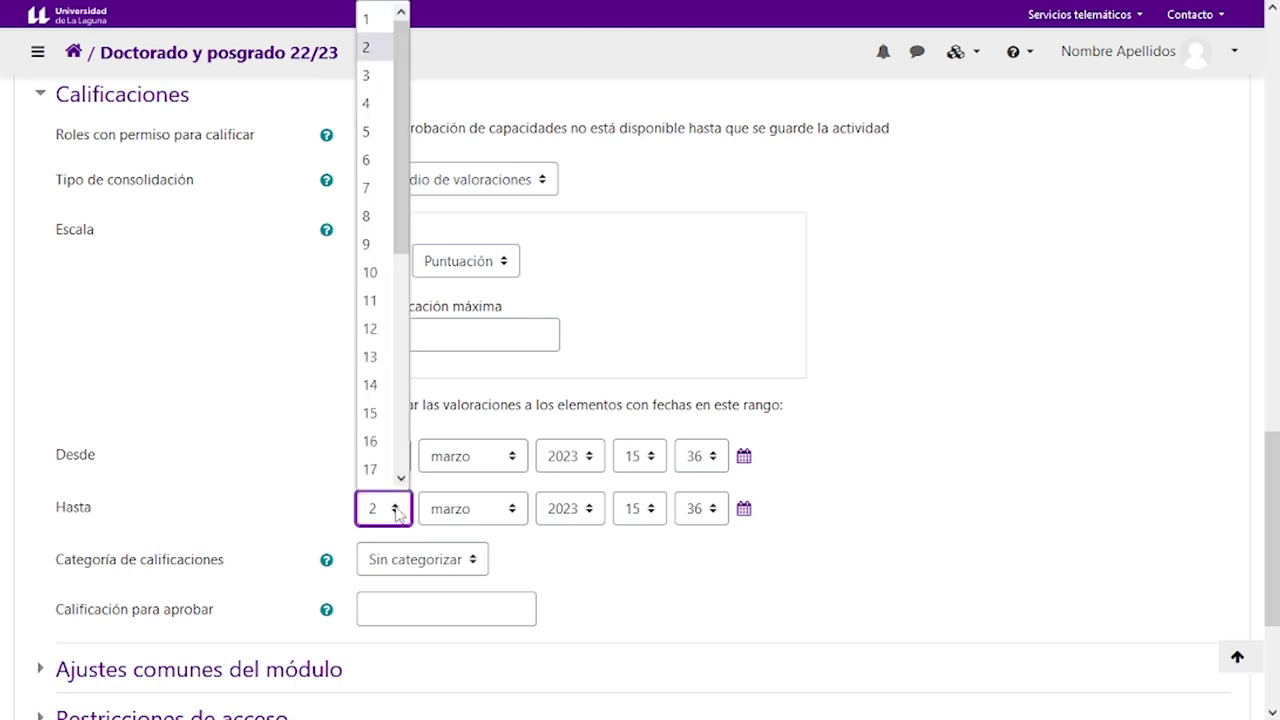
{"action": "left_click", "coordinate": [368, 160]}
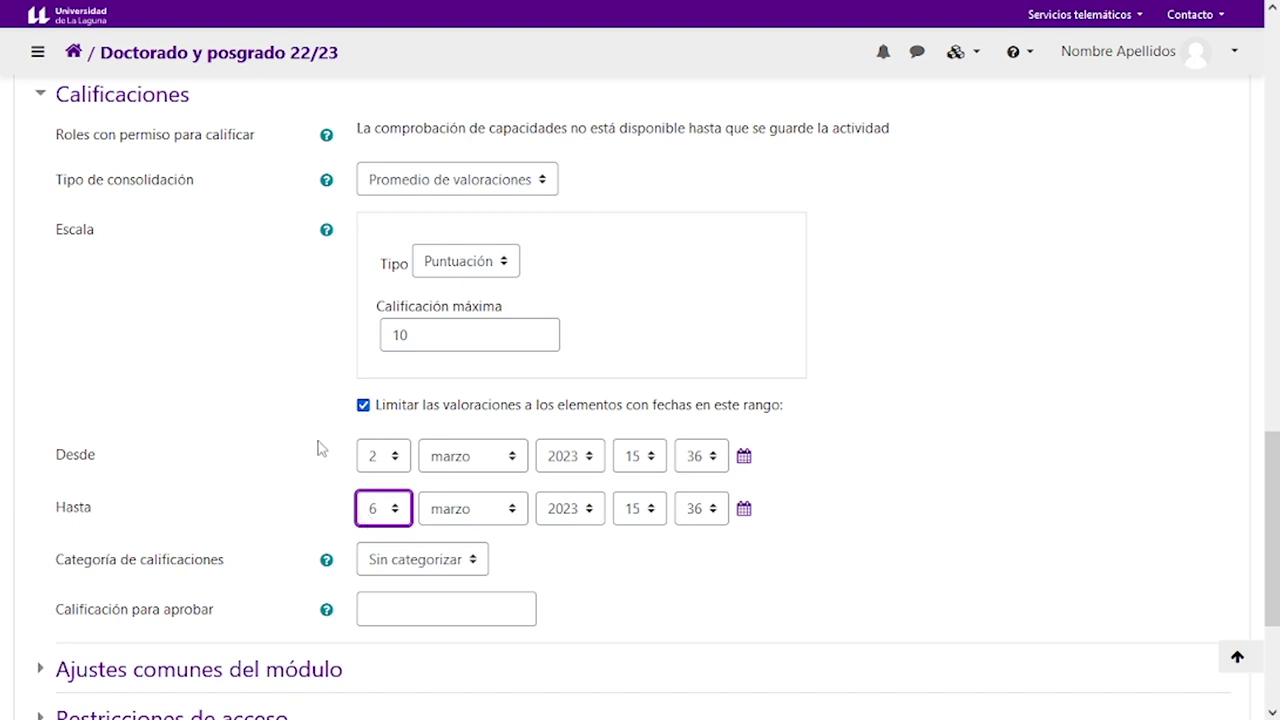
{"action": "left_click", "coordinate": [363, 406]}
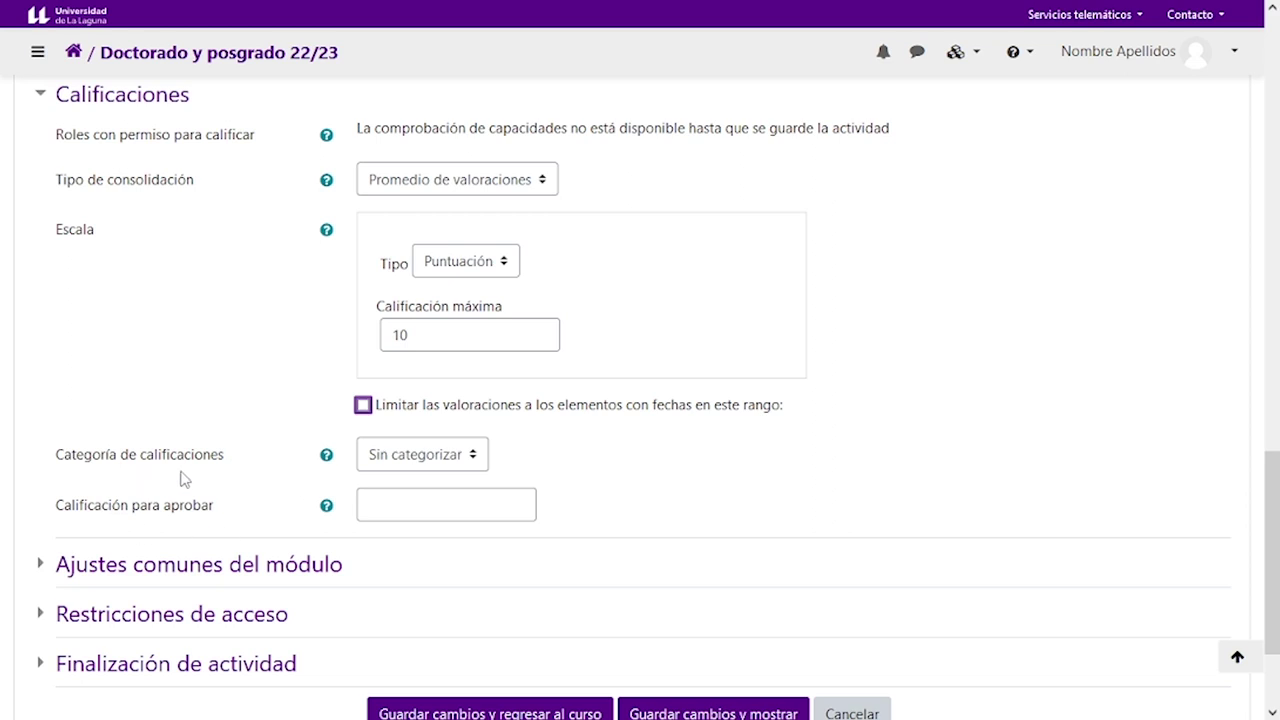
- Check the grade category options in Calificaciones and the restriction types available under Restricciones de acceso, without adding any
{"action": "left_click", "coordinate": [413, 464]}
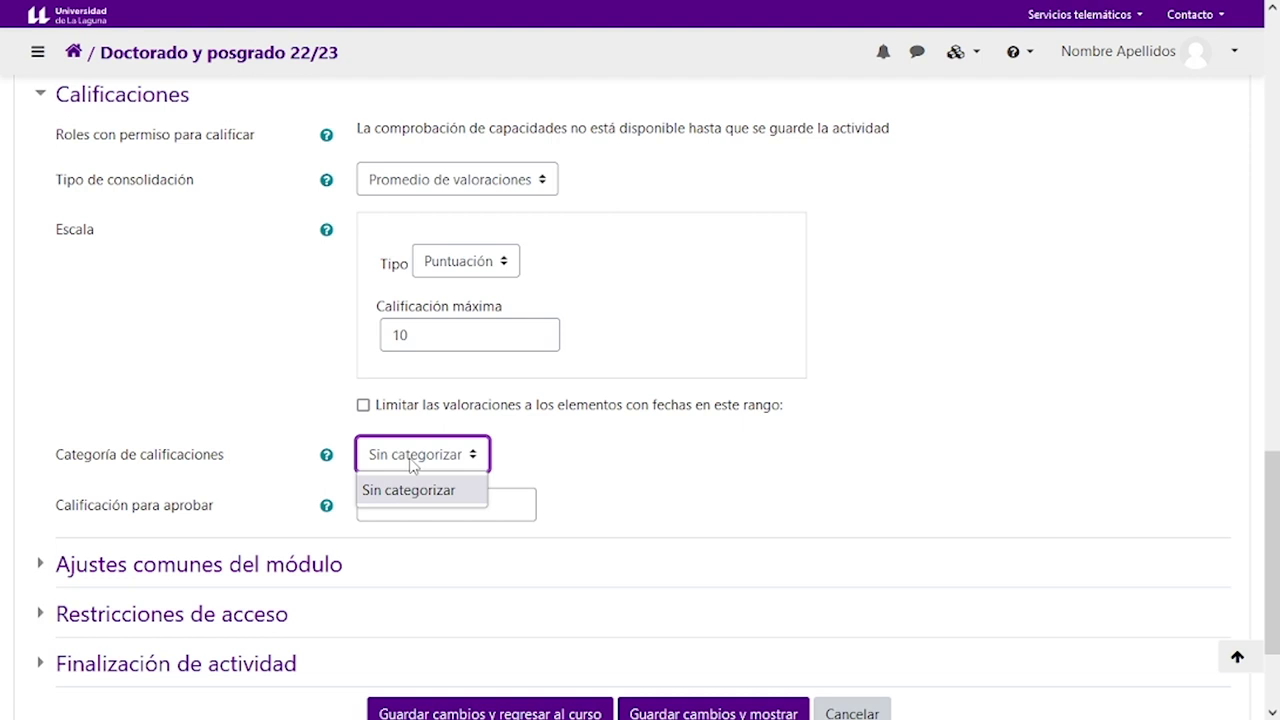
{"action": "left_click", "coordinate": [235, 524]}
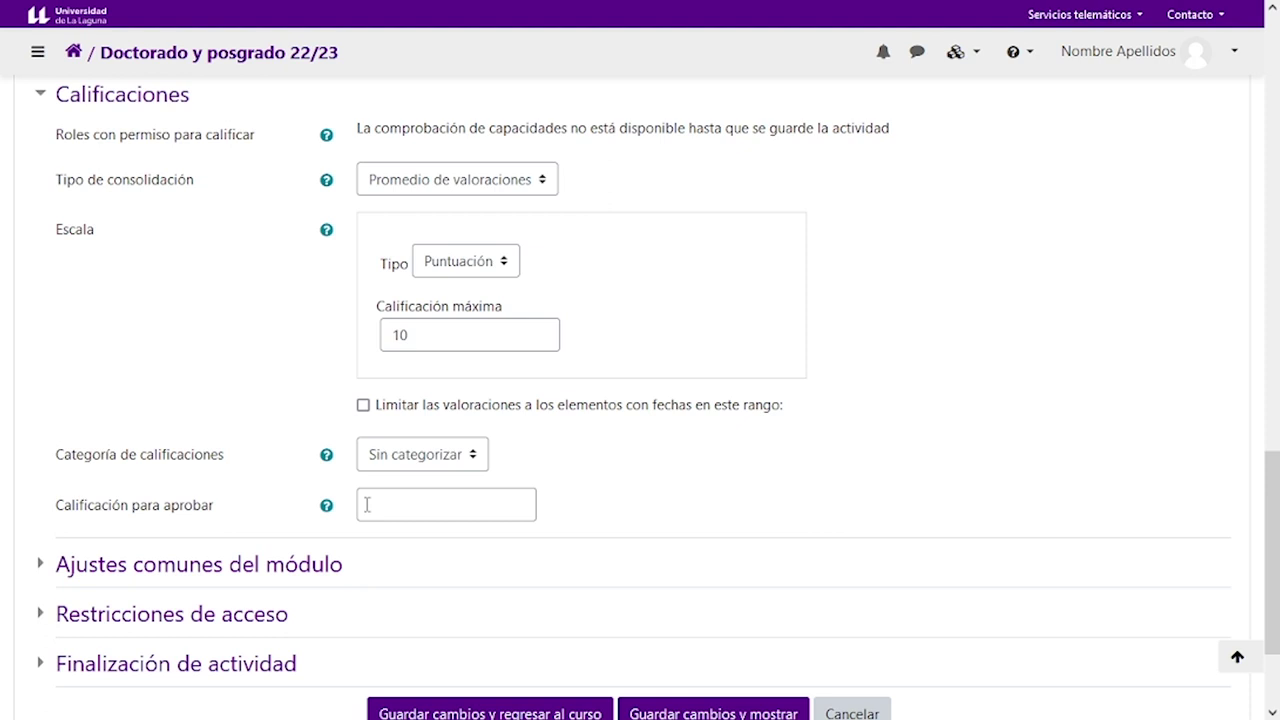
{"action": "scroll", "coordinate": [366, 505], "scroll_direction": "down", "scroll_amount": 1}
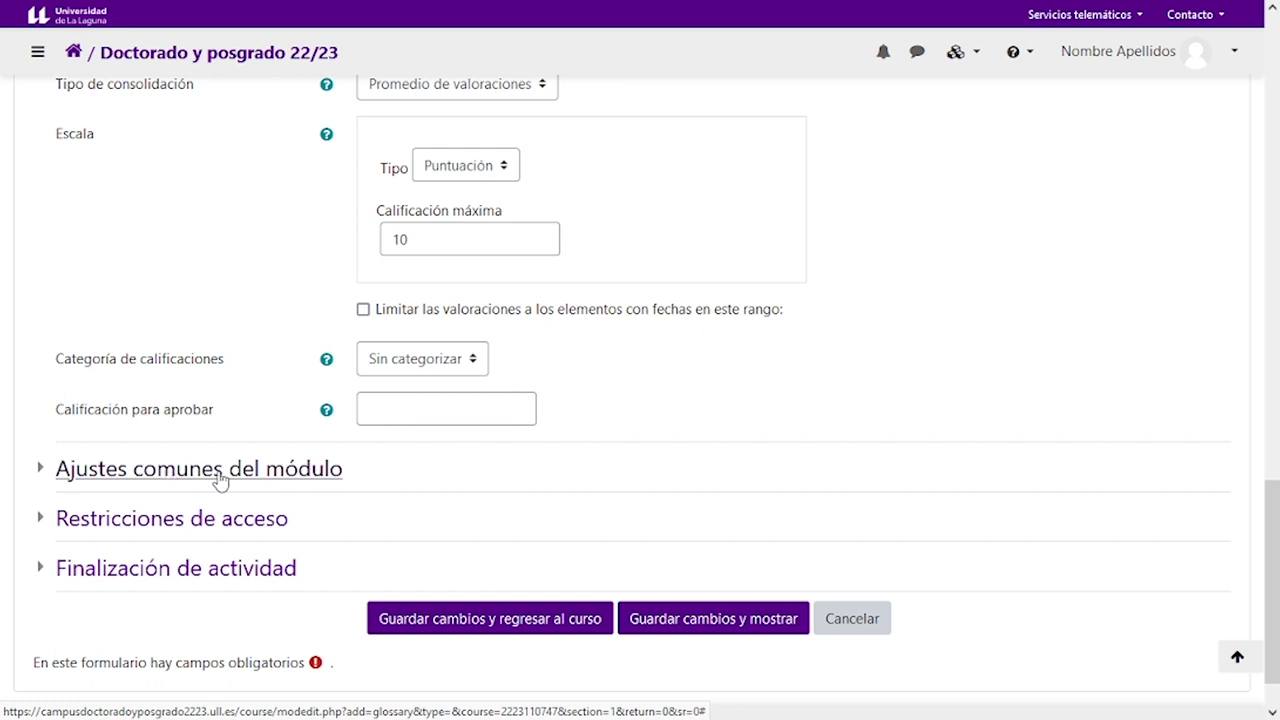
{"action": "left_click", "coordinate": [140, 530]}
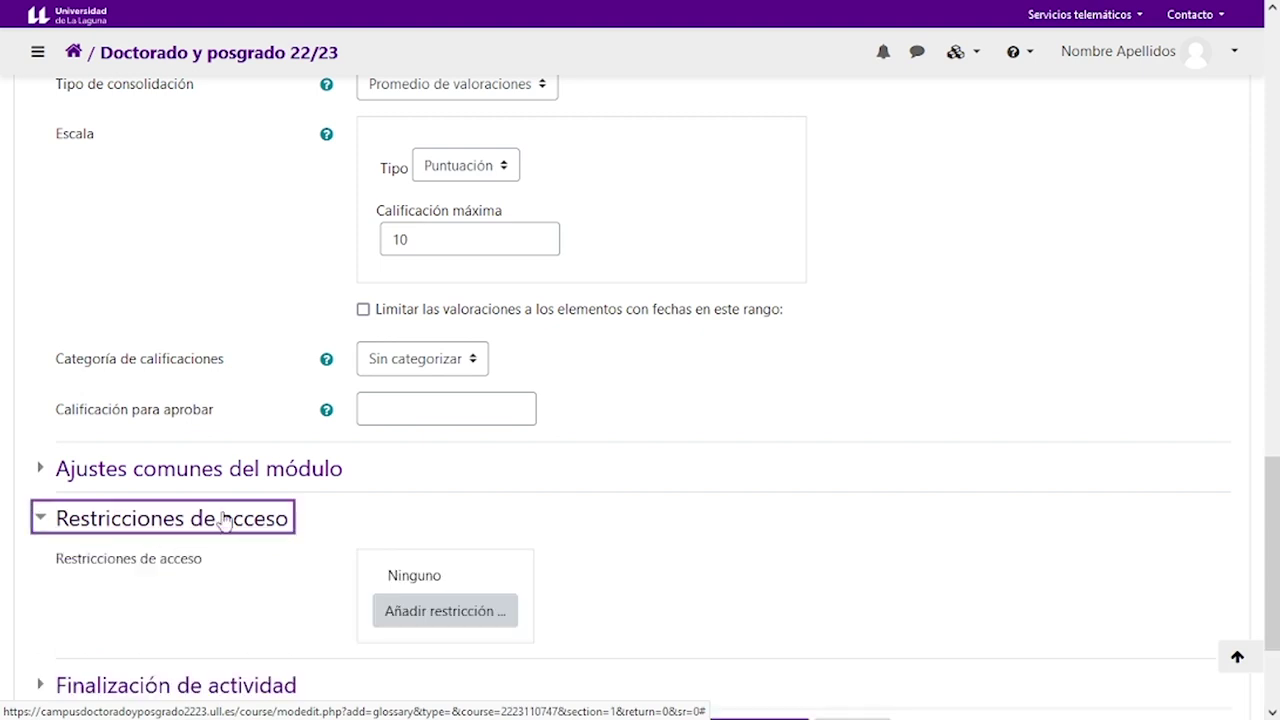
{"action": "left_click", "coordinate": [402, 617]}
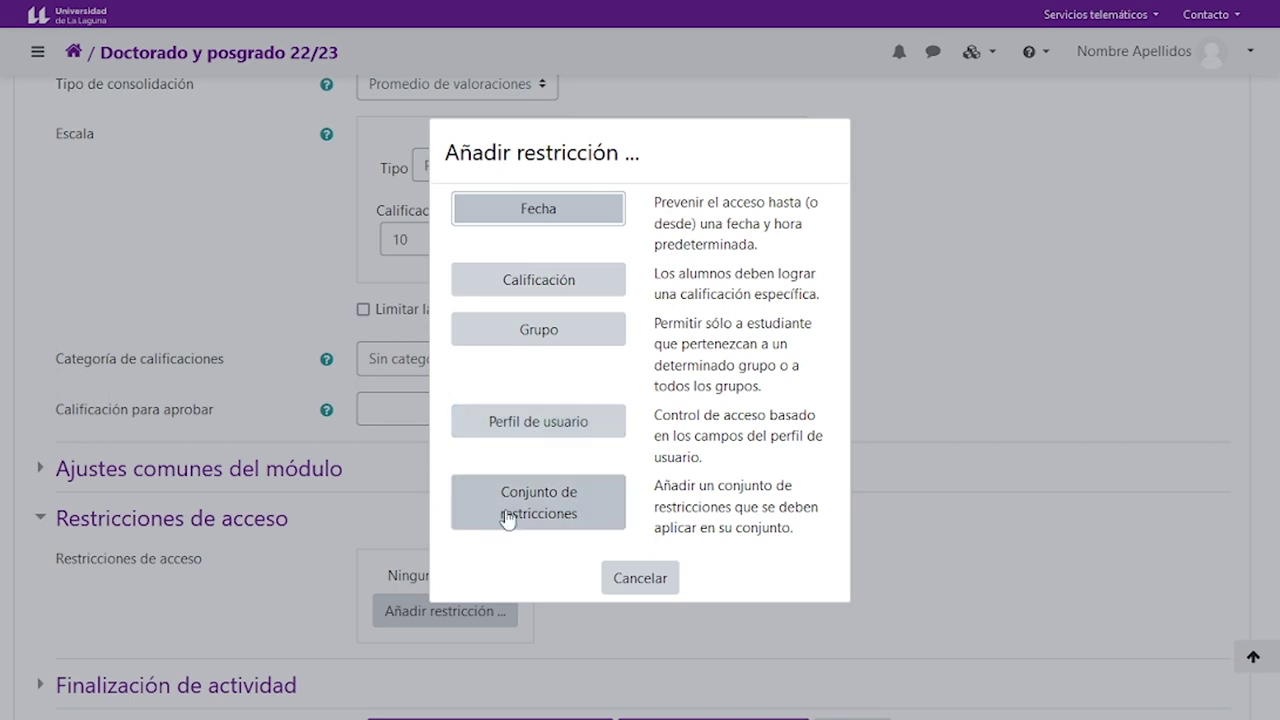
{"action": "left_click", "coordinate": [634, 584]}
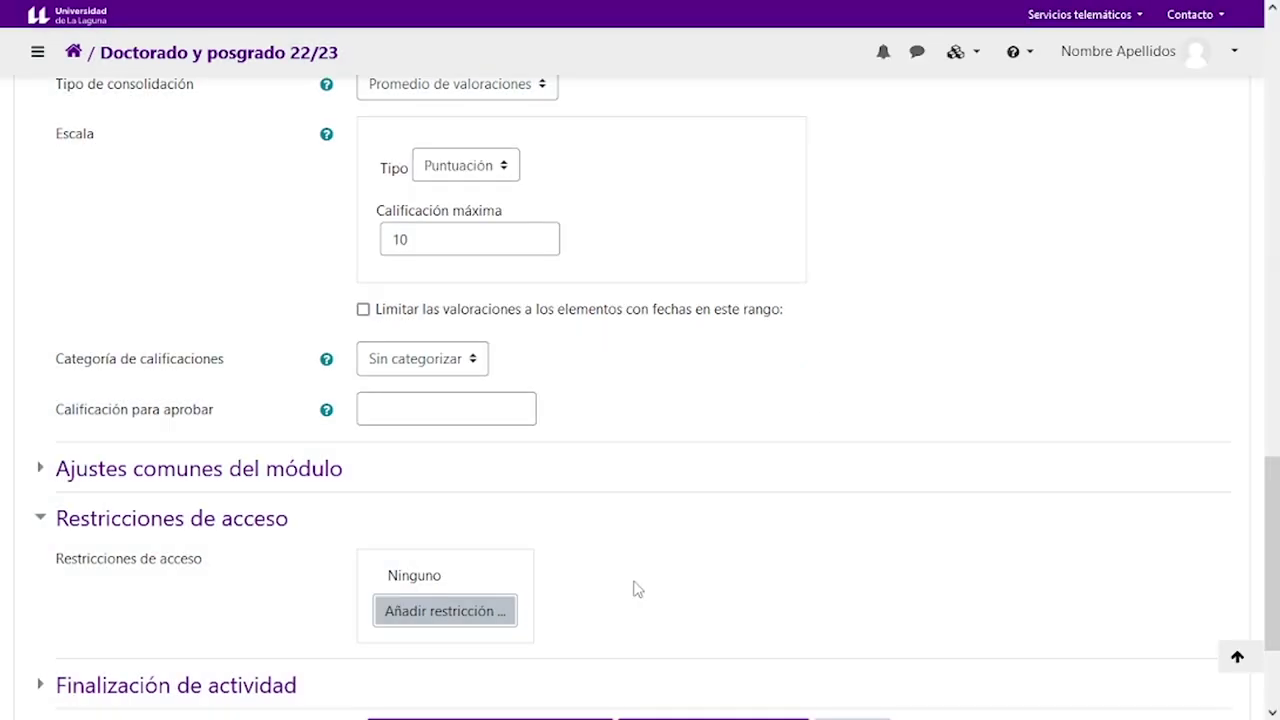
- In the Finalización de actividad settings, set completion tracking to Mostrar la actividad como completada cuando se cumplan las condiciones
{"action": "scroll", "coordinate": [633, 589], "scroll_direction": "down", "scroll_amount": 2}
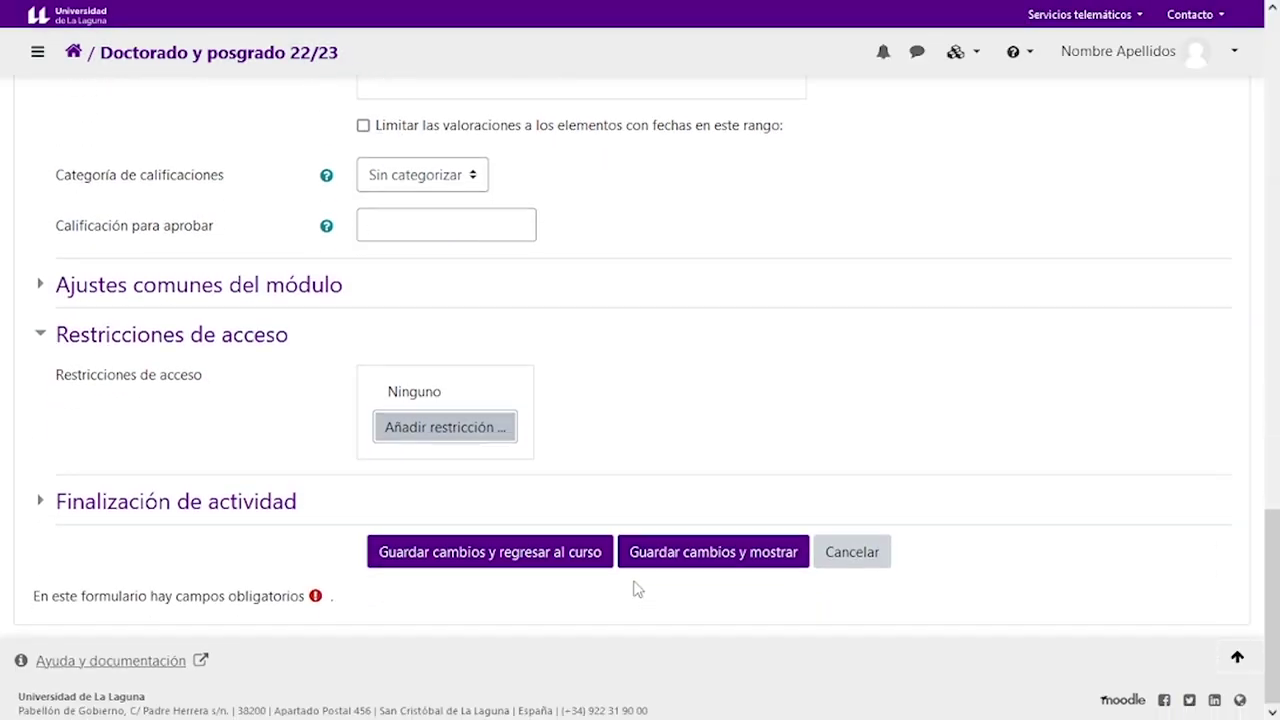
{"action": "left_click", "coordinate": [199, 515]}
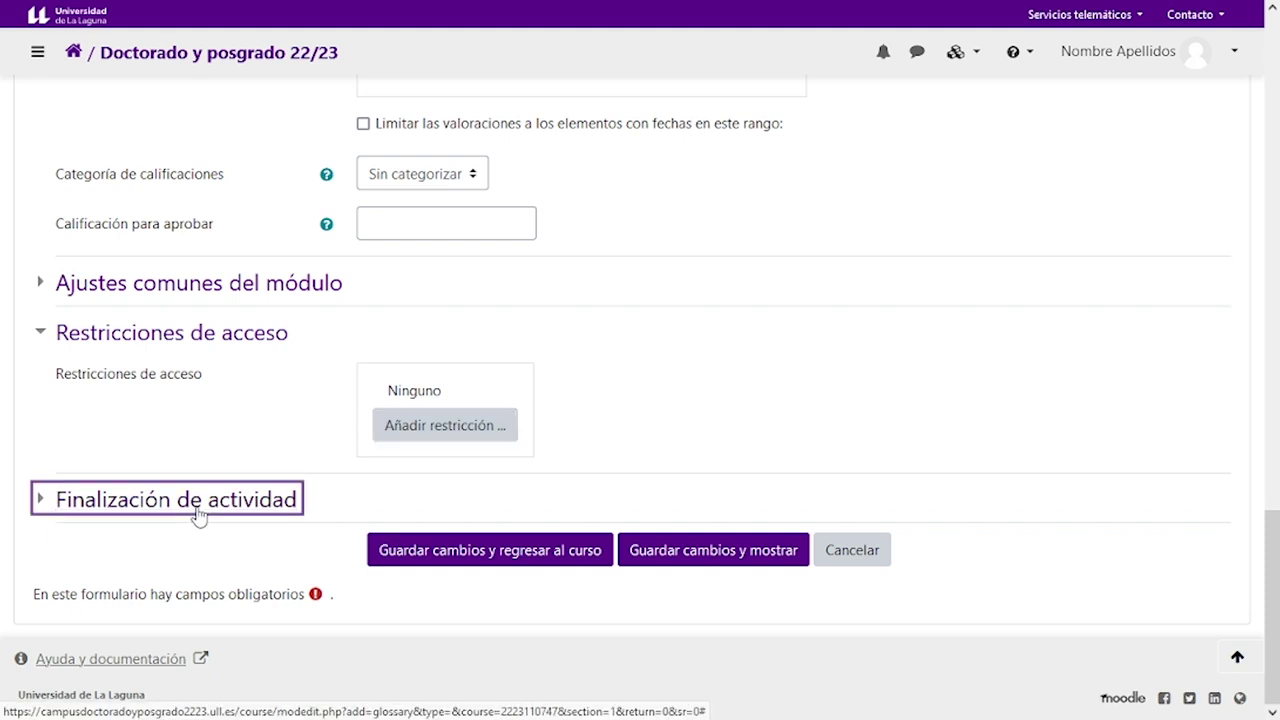
{"action": "left_click", "coordinate": [199, 515]}
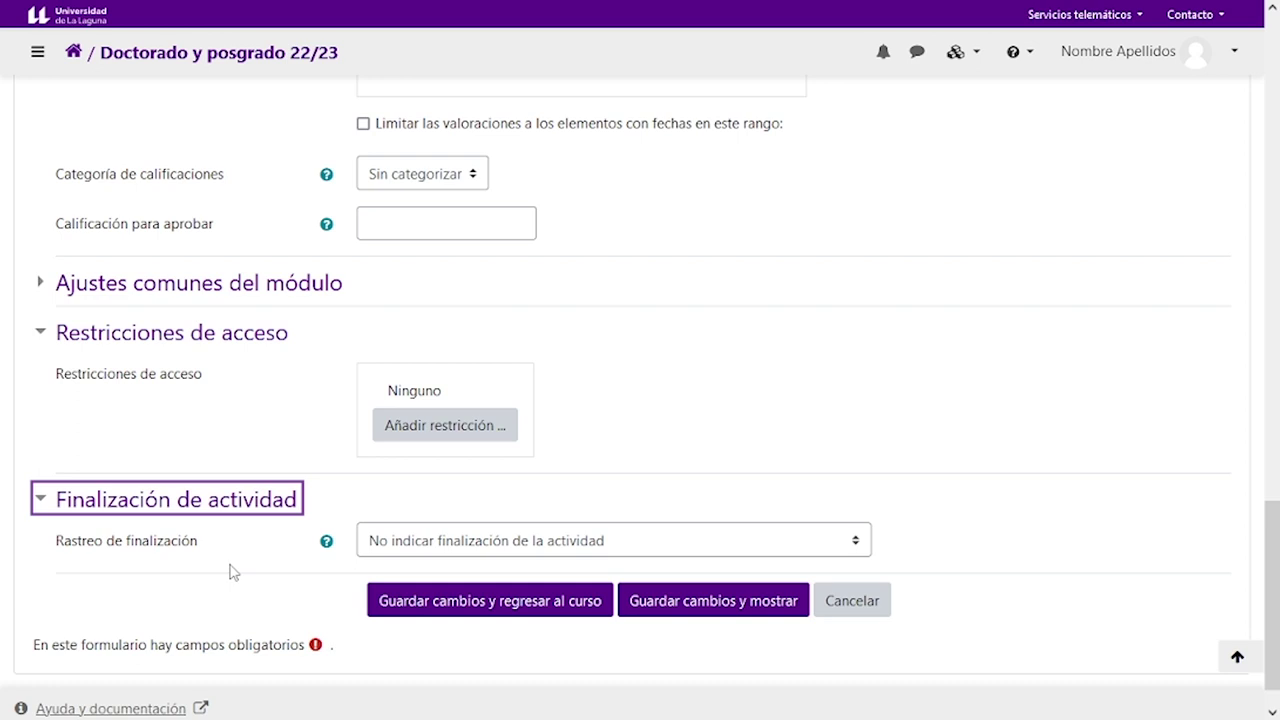
{"action": "left_click", "coordinate": [445, 545]}
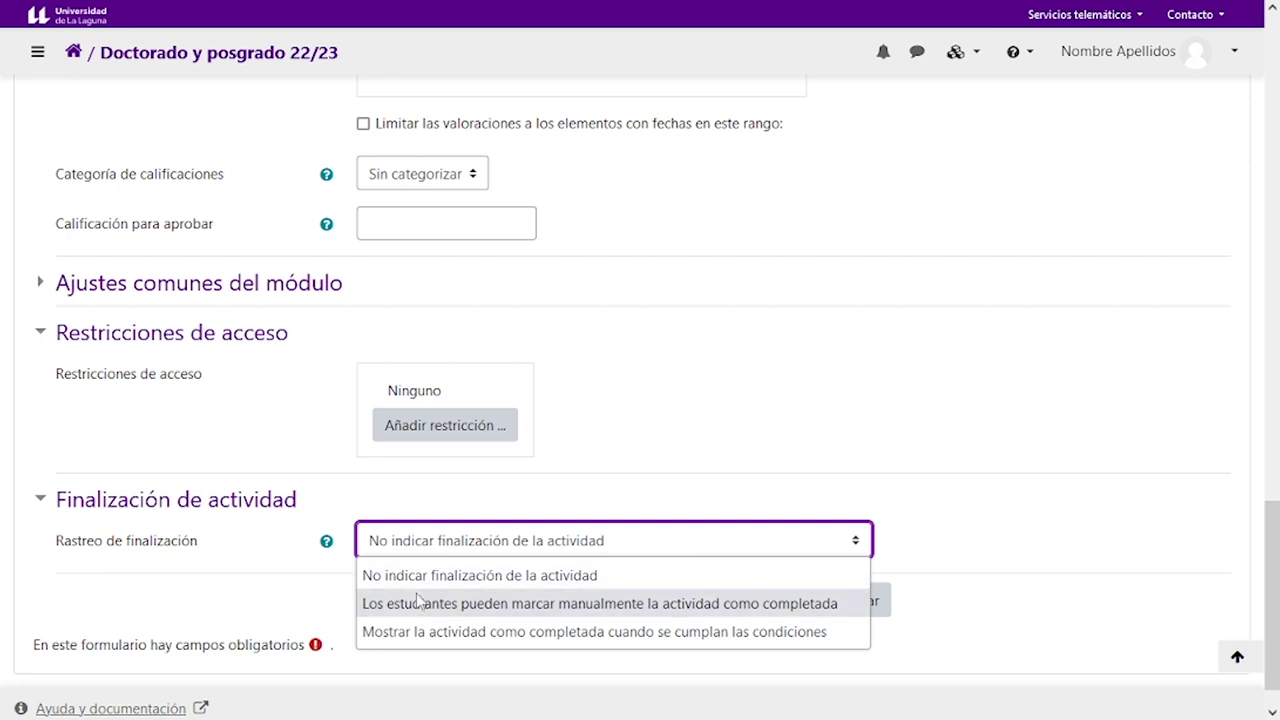
{"action": "left_click", "coordinate": [531, 642]}
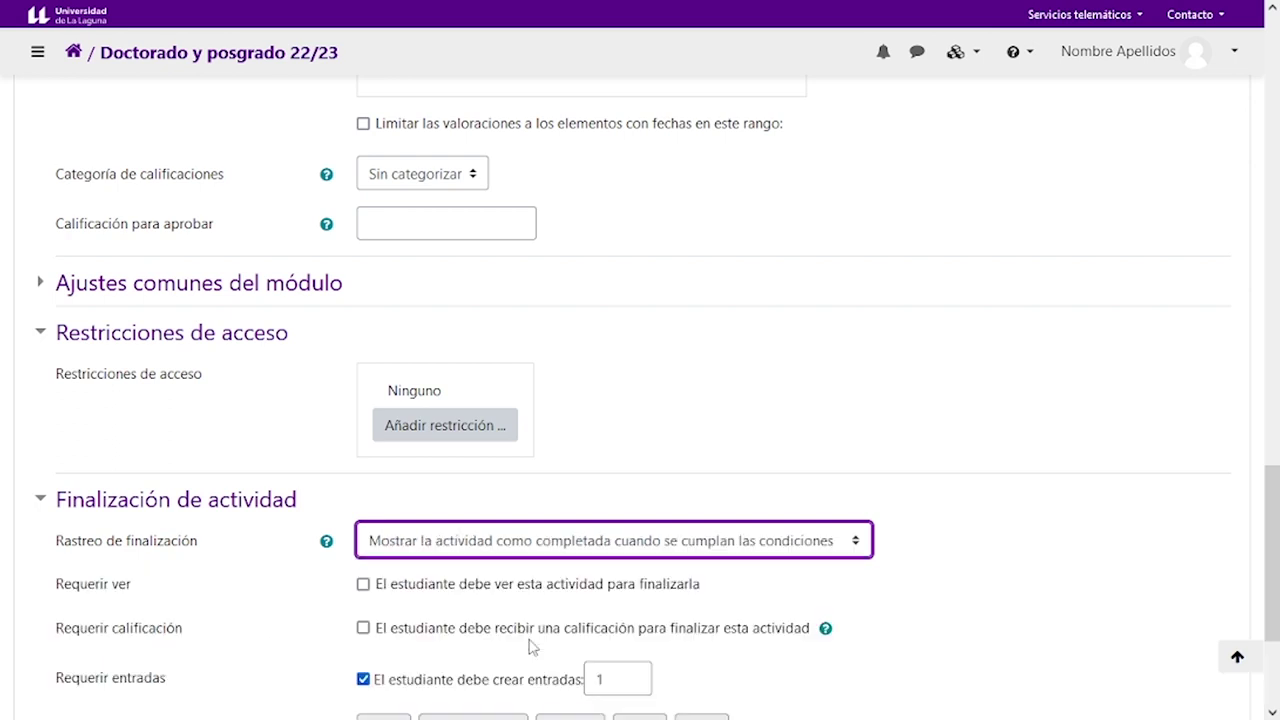
- Review the view, grade and entry requirements for completion, and save the glossary, returning to the course
{"action": "scroll", "coordinate": [537, 646], "scroll_direction": "down", "scroll_amount": 2}
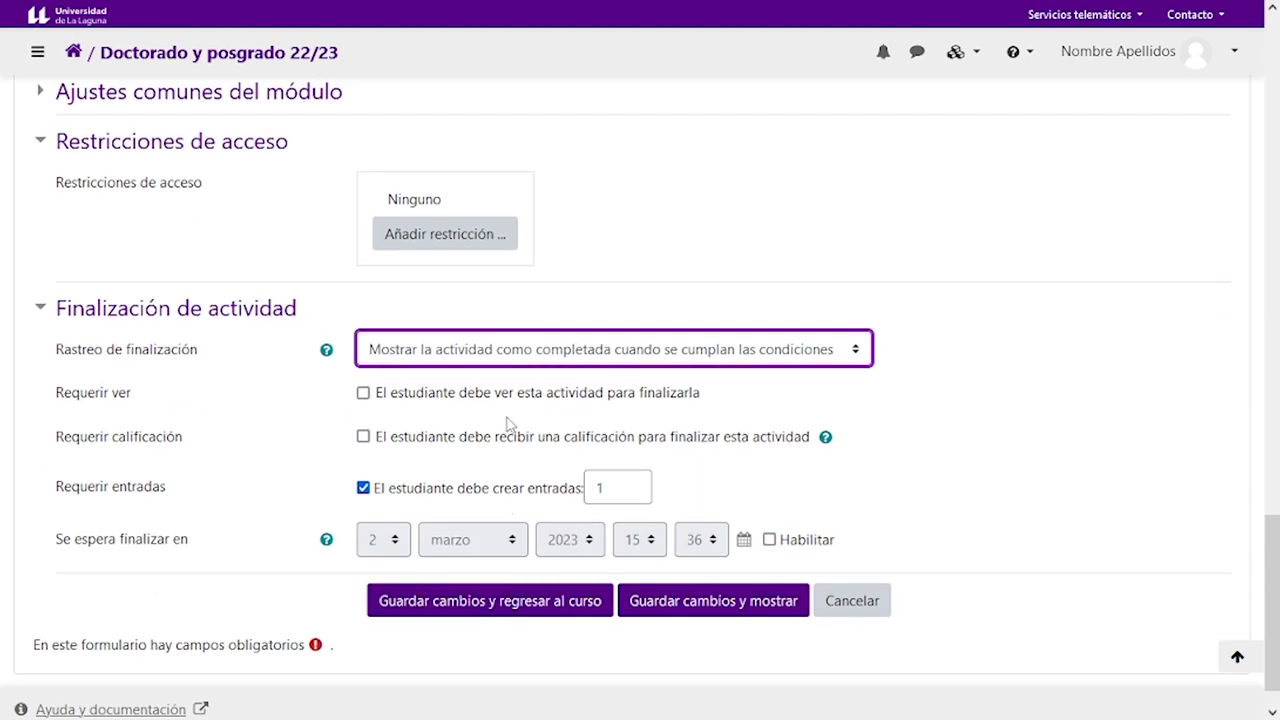
{"action": "left_click_drag", "start_coordinate": [474, 392], "coordinate": [587, 400]}
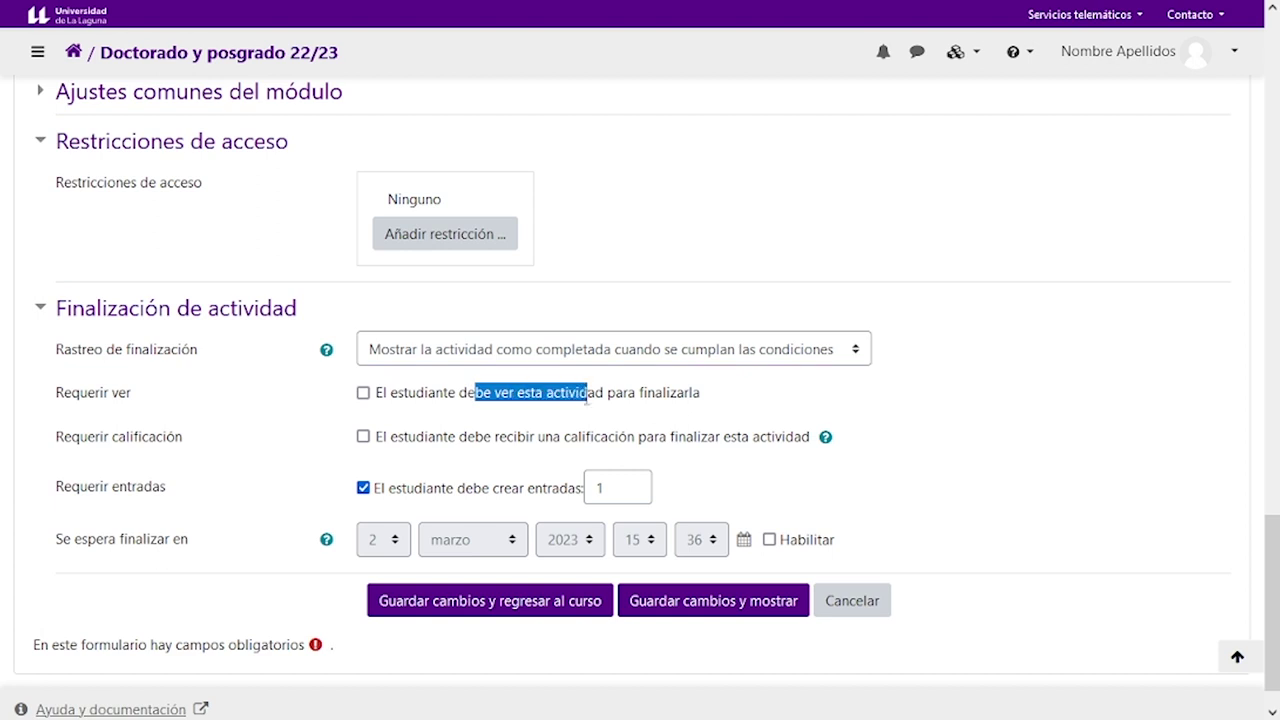
{"action": "left_click_drag", "start_coordinate": [499, 437], "coordinate": [656, 457]}
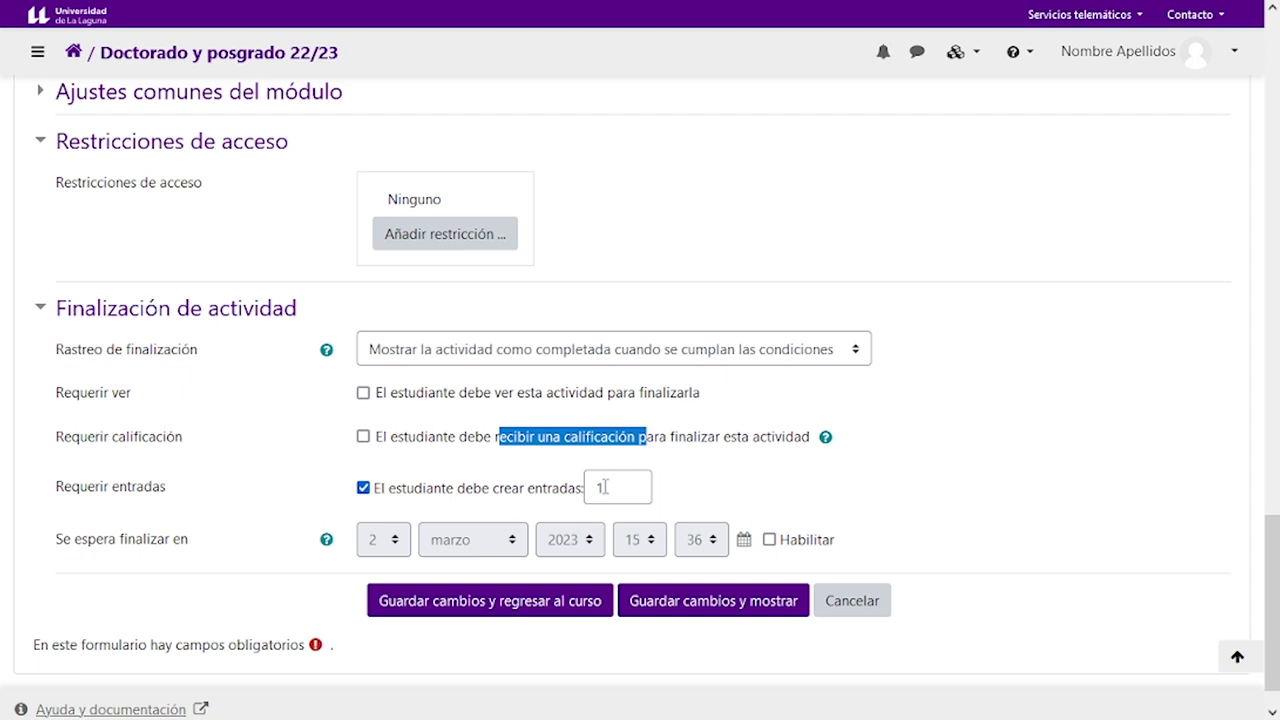
{"action": "scroll", "coordinate": [604, 487], "scroll_direction": "up", "scroll_amount": 5}
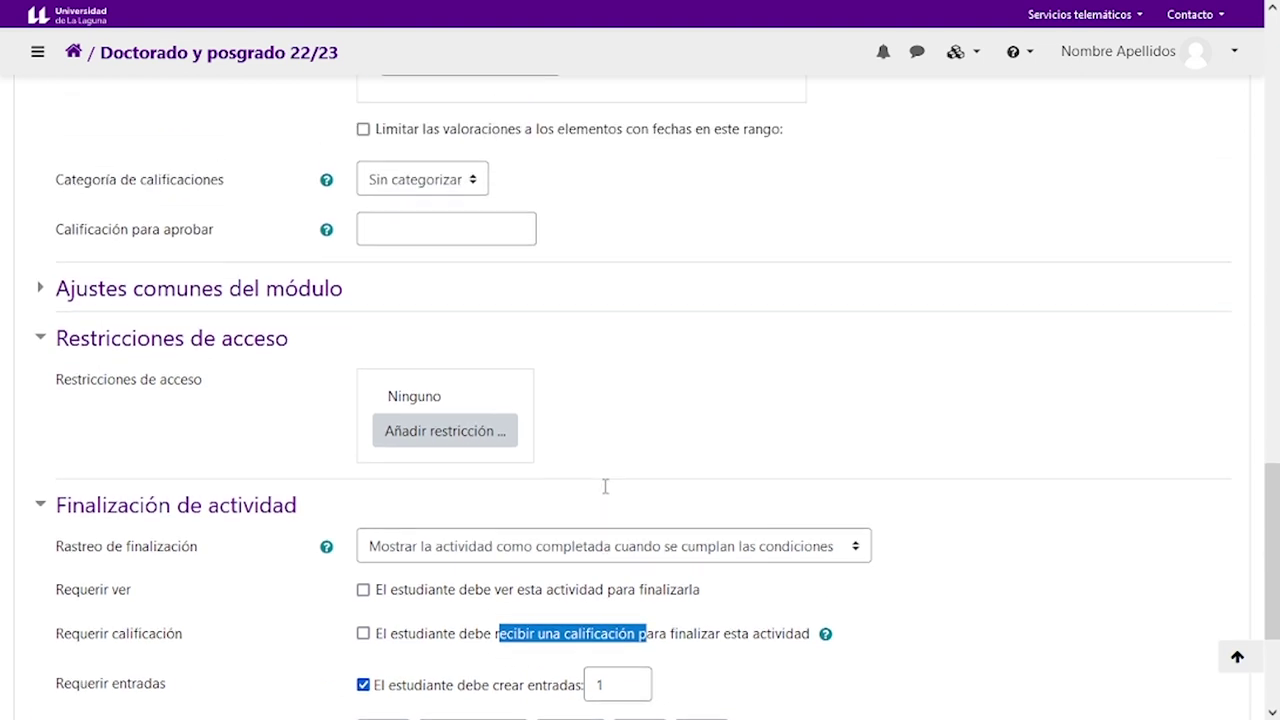
{"action": "scroll", "coordinate": [614, 512], "scroll_direction": "down", "scroll_amount": 4}
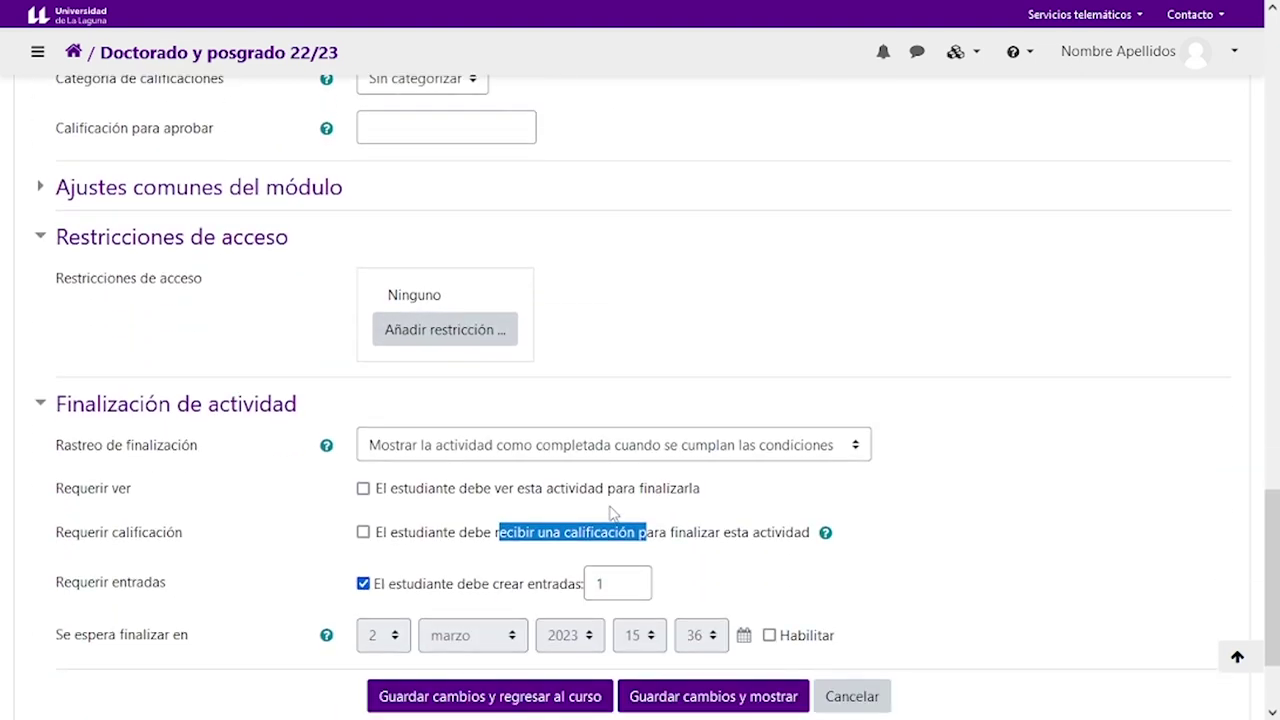
{"action": "scroll", "coordinate": [729, 509], "scroll_direction": "down", "scroll_amount": 2}
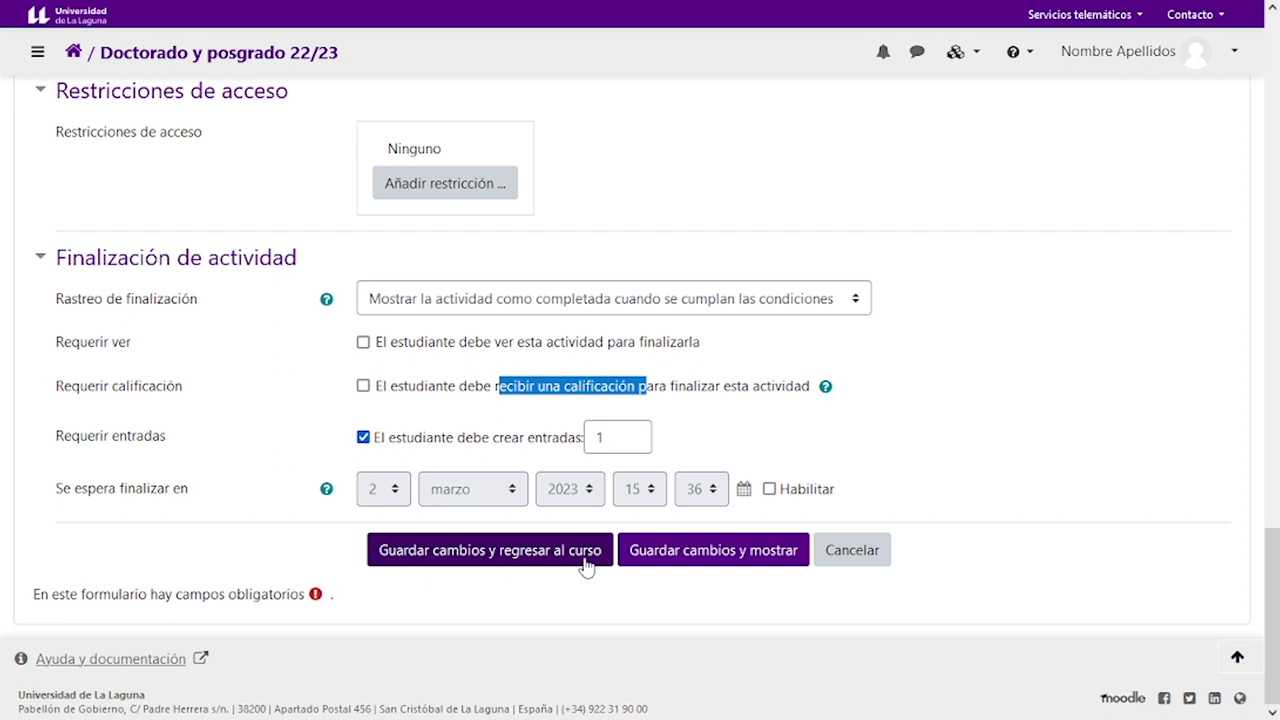
{"action": "left_click", "coordinate": [495, 562]}
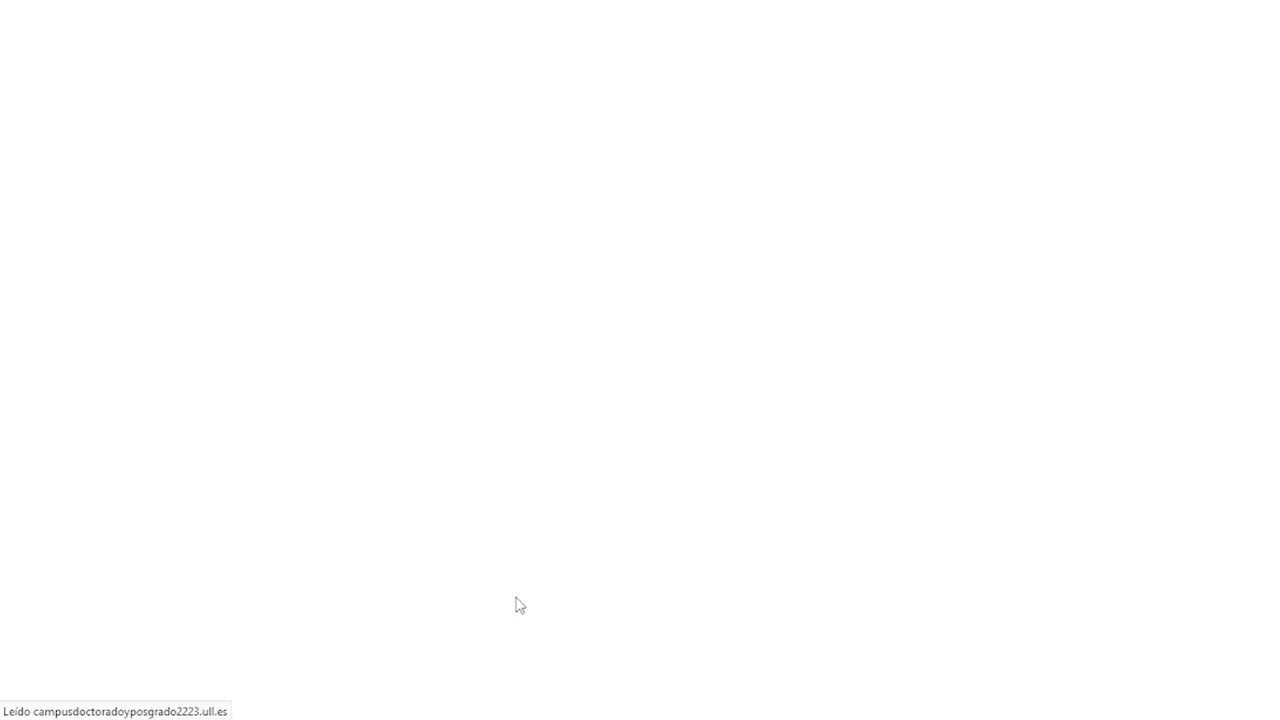